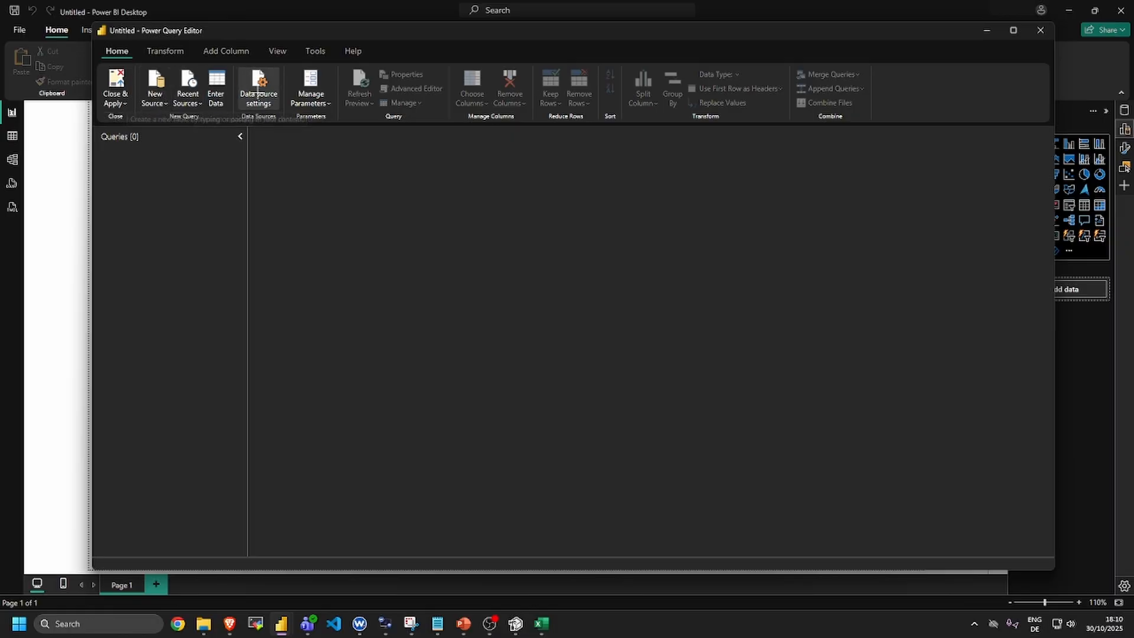
# - Create a new parameter named env with the description "either dev, tst, prd"
pyautogui.click(324, 99)
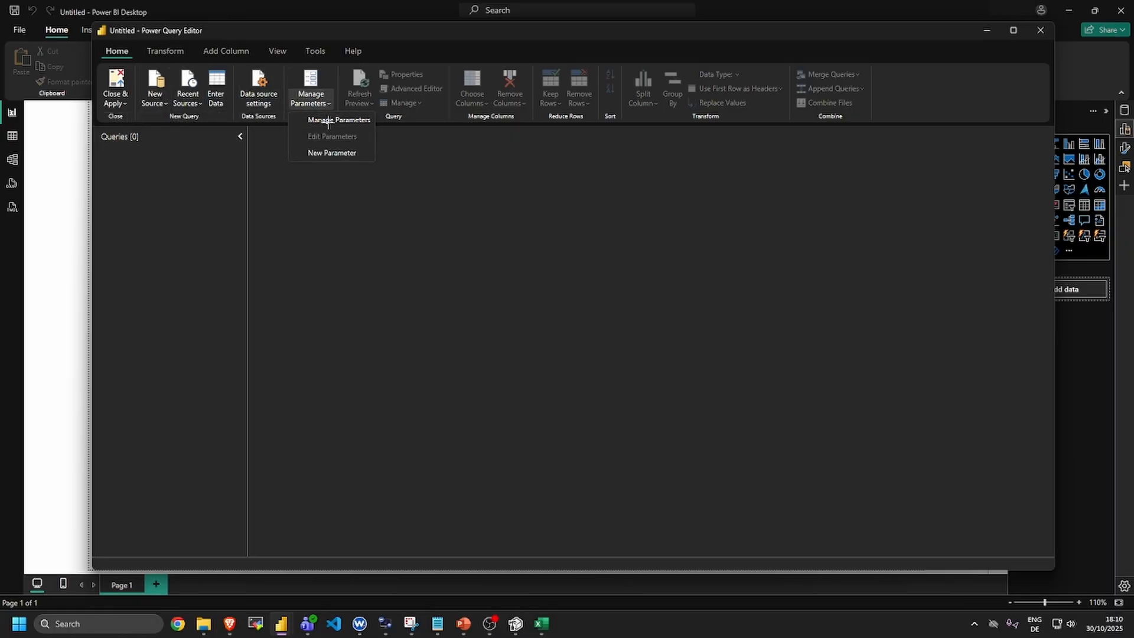
pyautogui.click(330, 153)
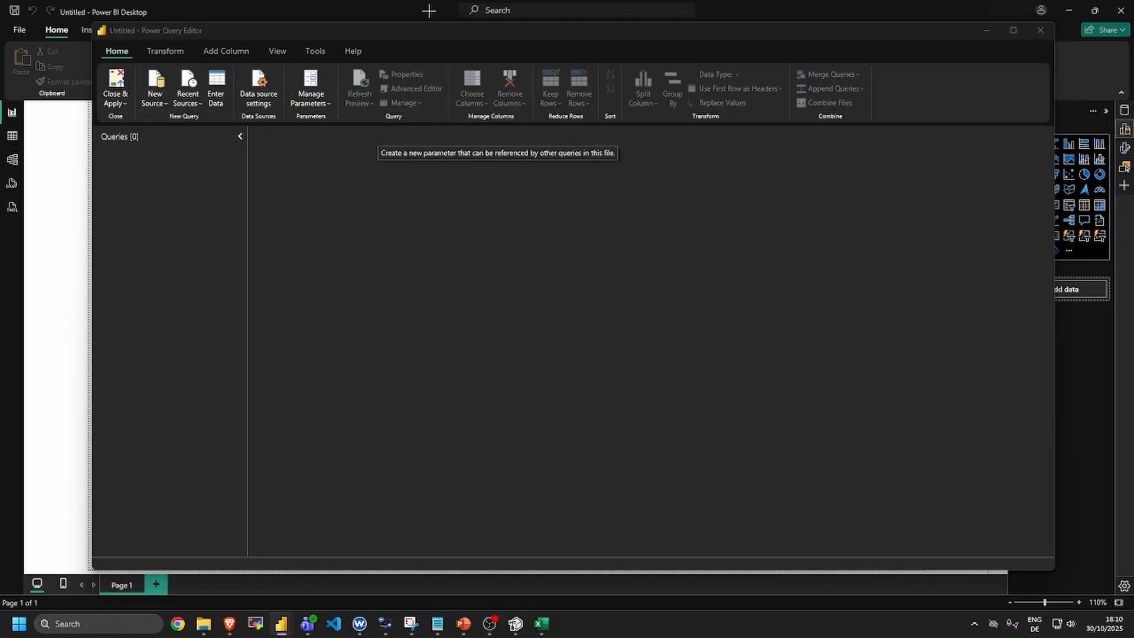
pyautogui.doubleClick(578, 168)
pyautogui.write('env')
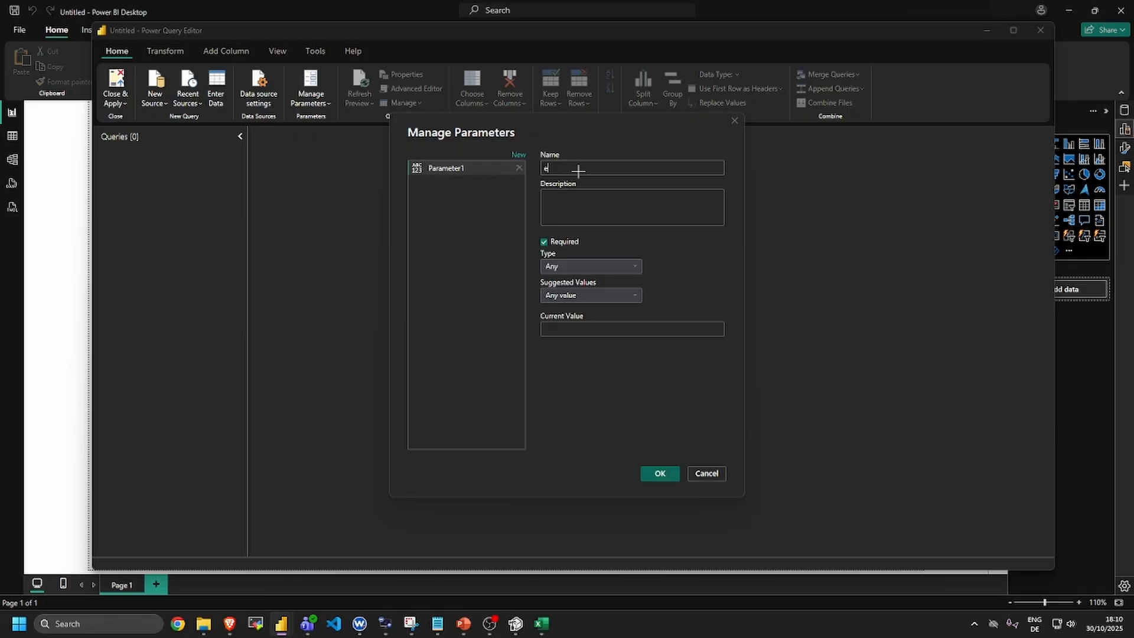
pyautogui.click(585, 209)
pyautogui.write('either dev, tst, prd')
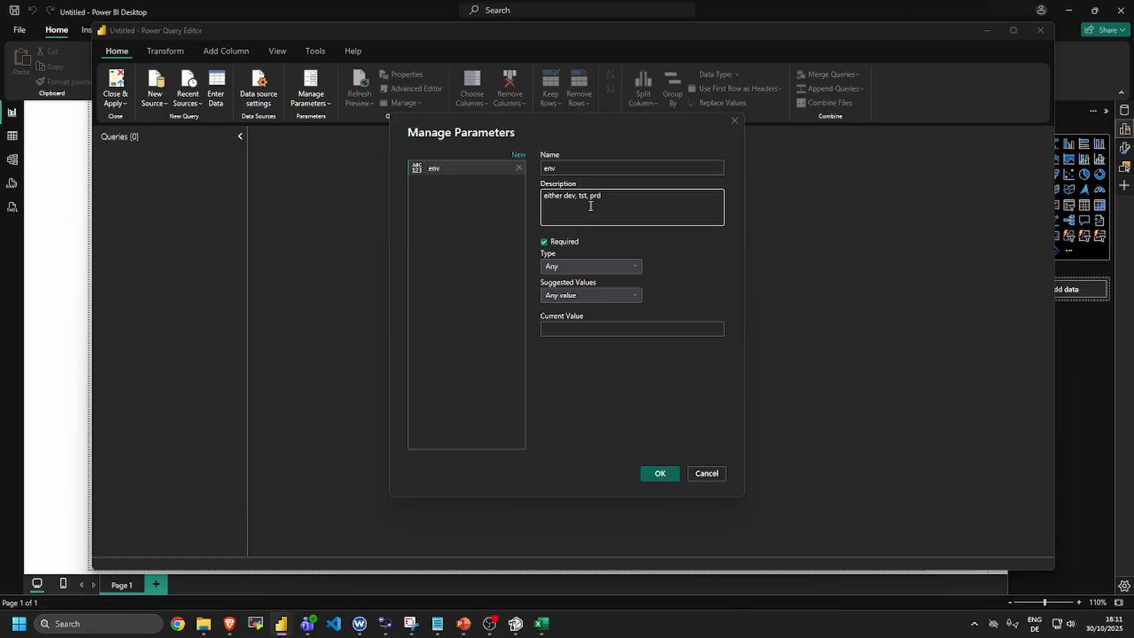
# - Try qa and uat in place of tst in the env parameter's description and restore tst
pyautogui.doubleClick(583, 197)
pyautogui.write('qa')
pyautogui.click(583, 194)
pyautogui.write('uat')
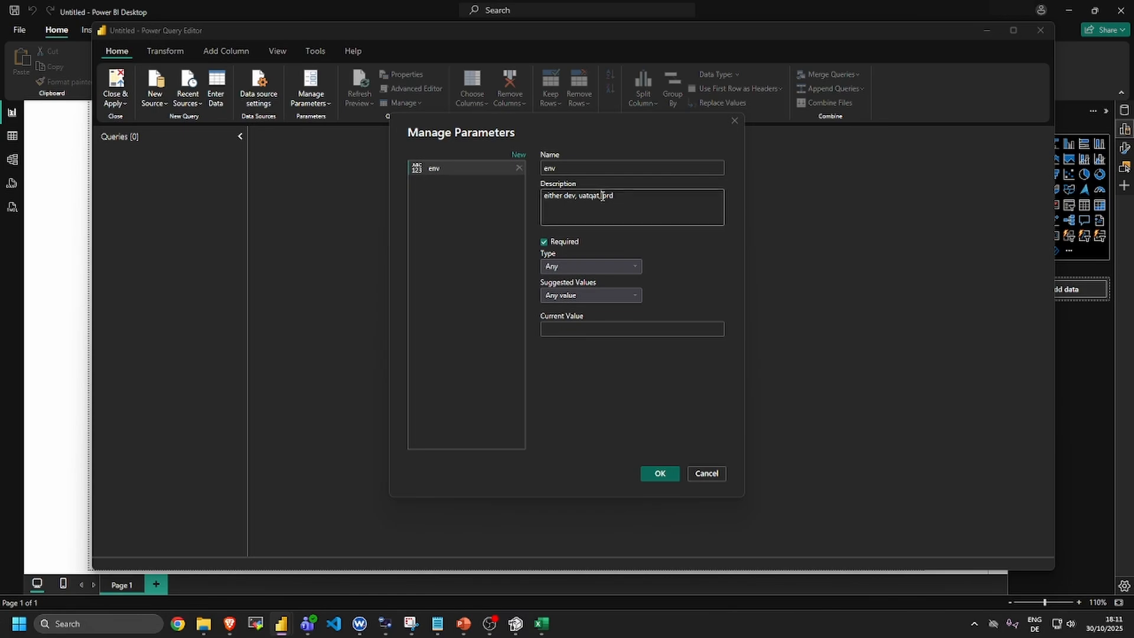
pyautogui.doubleClick(591, 196)
pyautogui.write('tst')
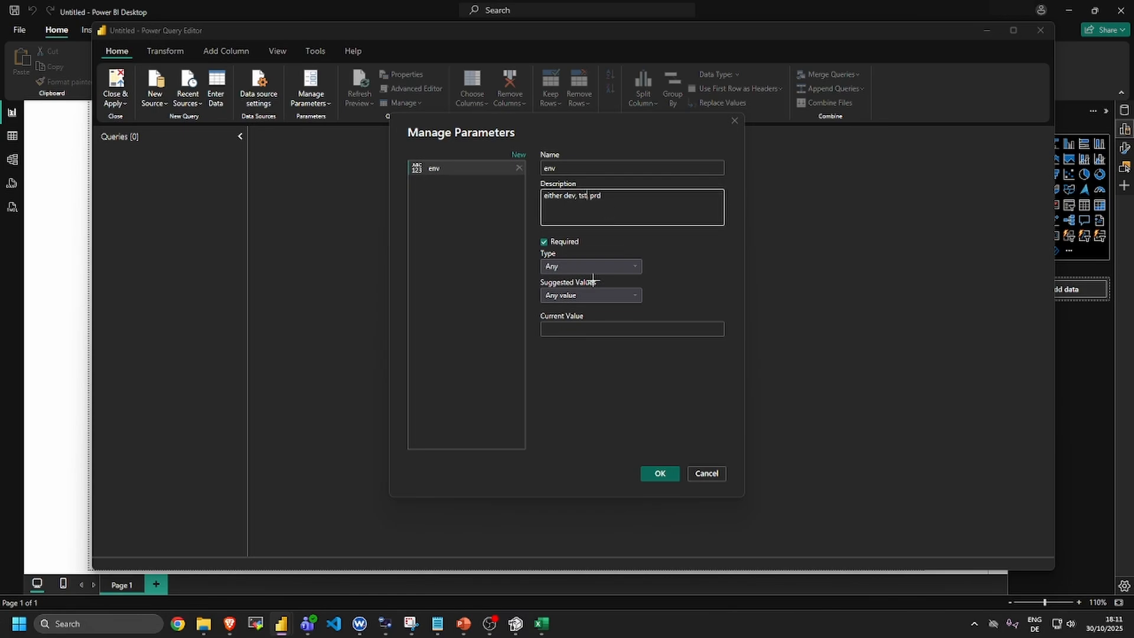
pyautogui.moveTo(603, 197); pyautogui.dragTo(619, 345)
pyautogui.click(588, 263)
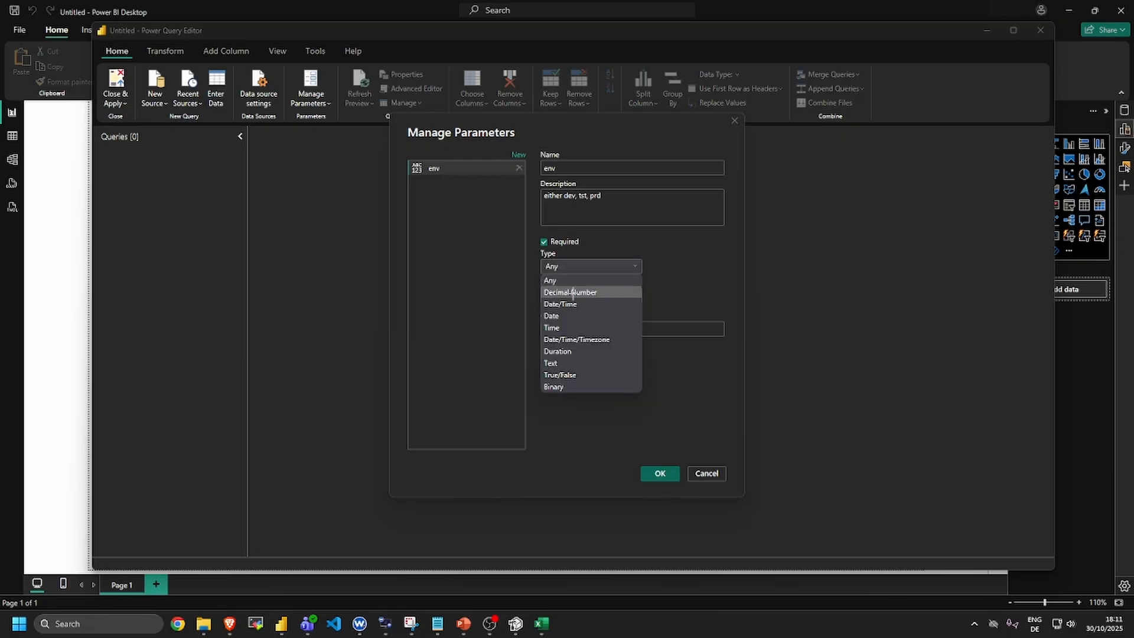
pyautogui.click(644, 251)
# - Set the env parameter's suggested values to a list of values containing dev and tst
pyautogui.click(589, 292)
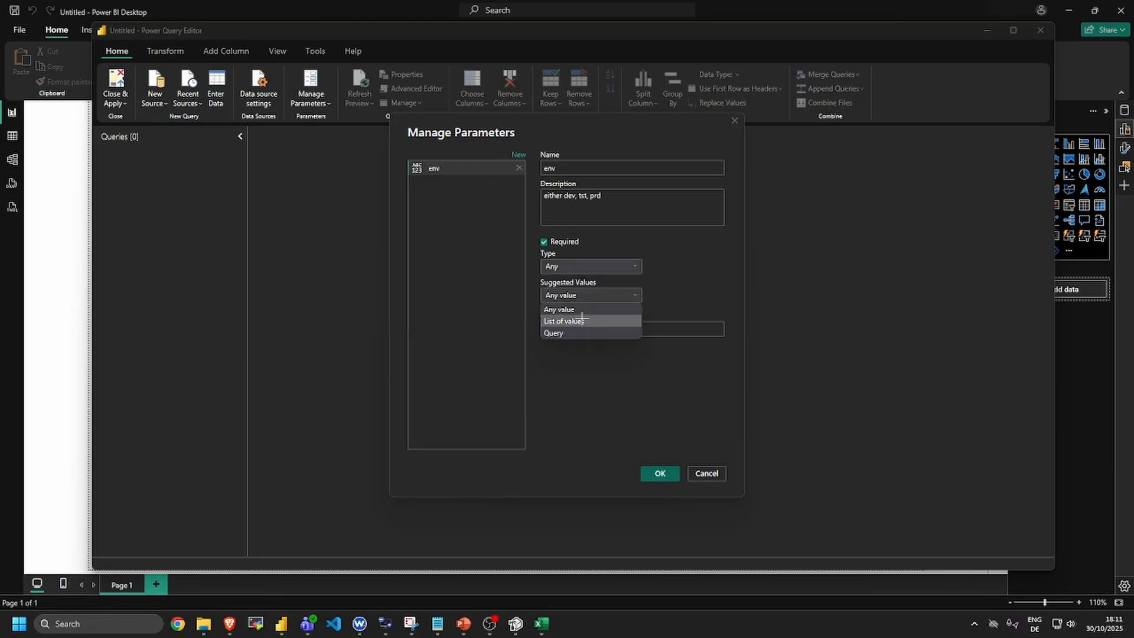
pyautogui.click(582, 318)
pyautogui.click(582, 326)
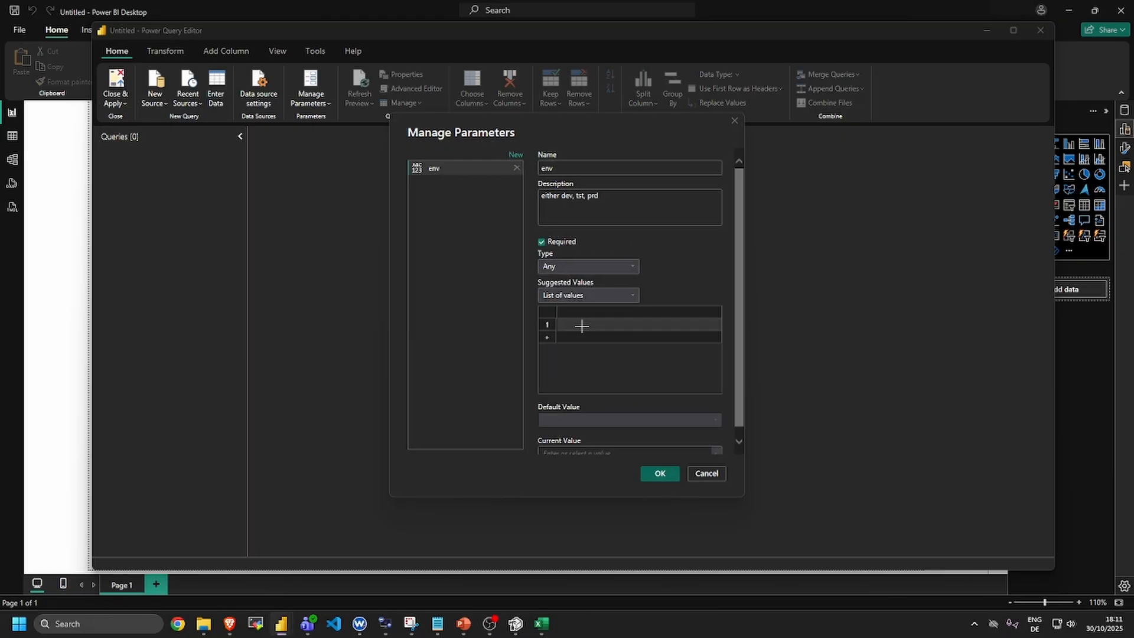
pyautogui.write('dev')
pyautogui.press('Return')
pyautogui.write('tst')
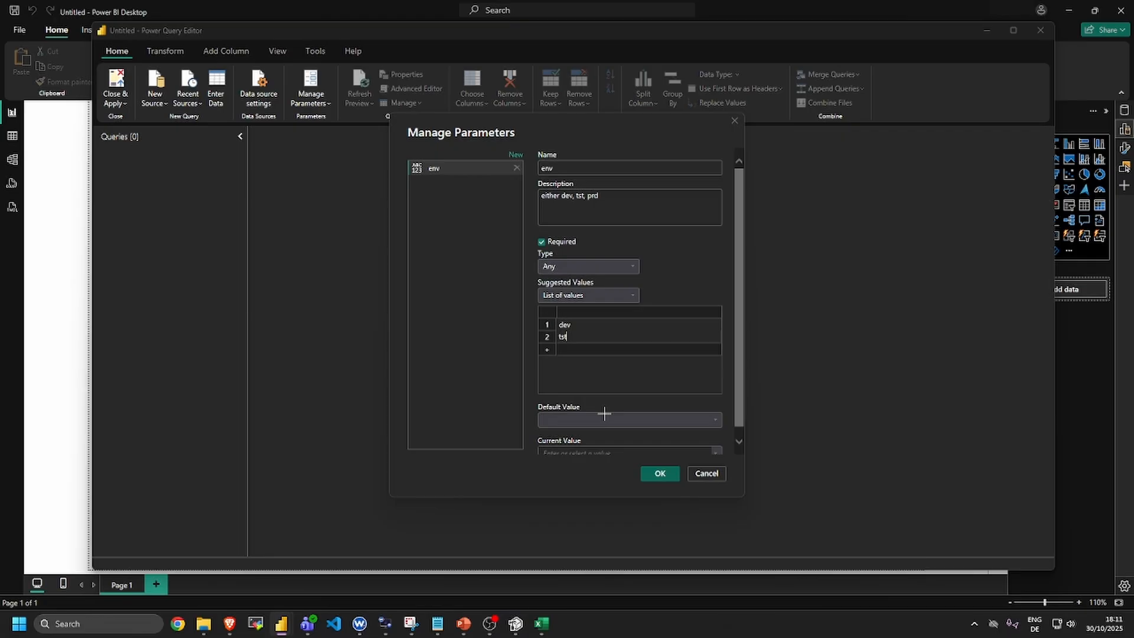
# - Set the env parameter's current value to dev and save the parameter
pyautogui.click(628, 452)
pyautogui.click(712, 447)
pyautogui.click(609, 462)
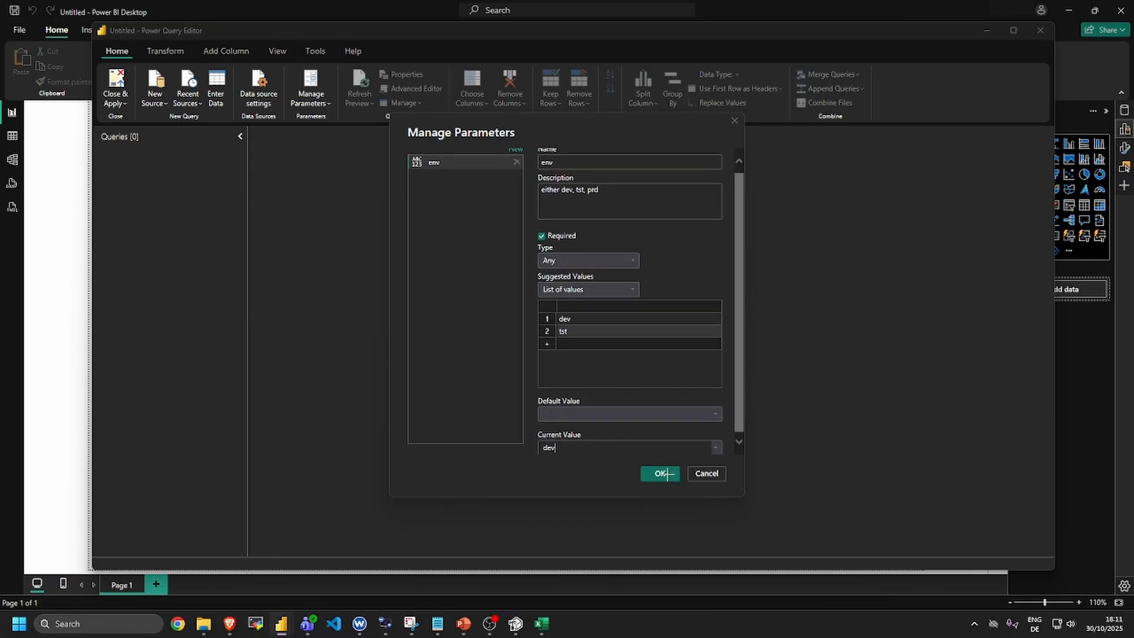
pyautogui.click(660, 475)
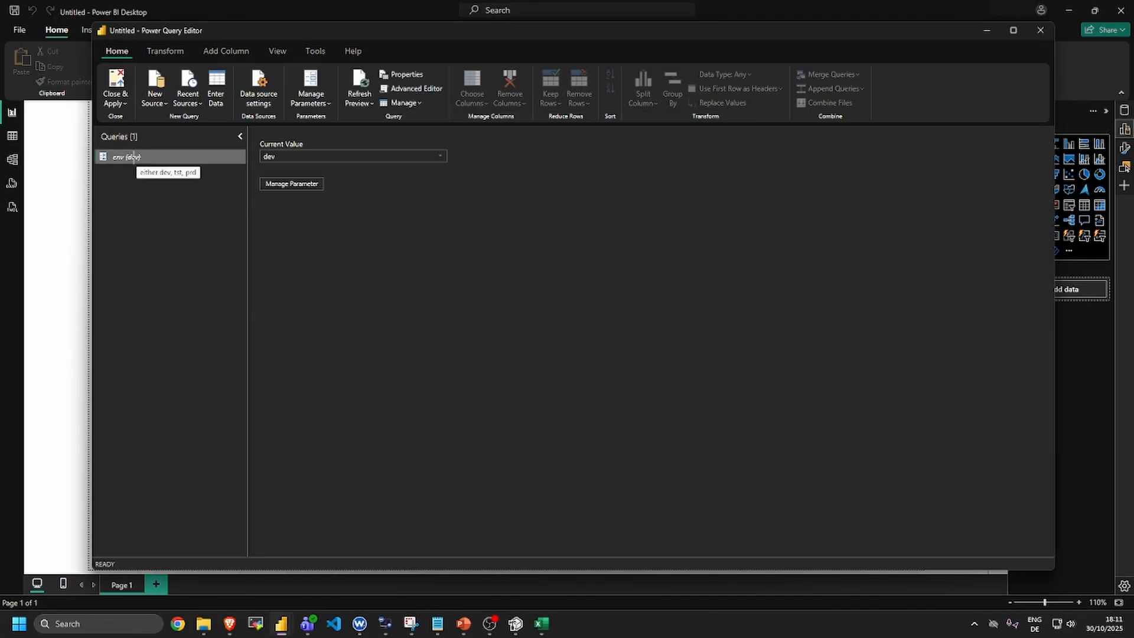
# - Move the env parameter into a new query group named param
pyautogui.rightClick(128, 157)
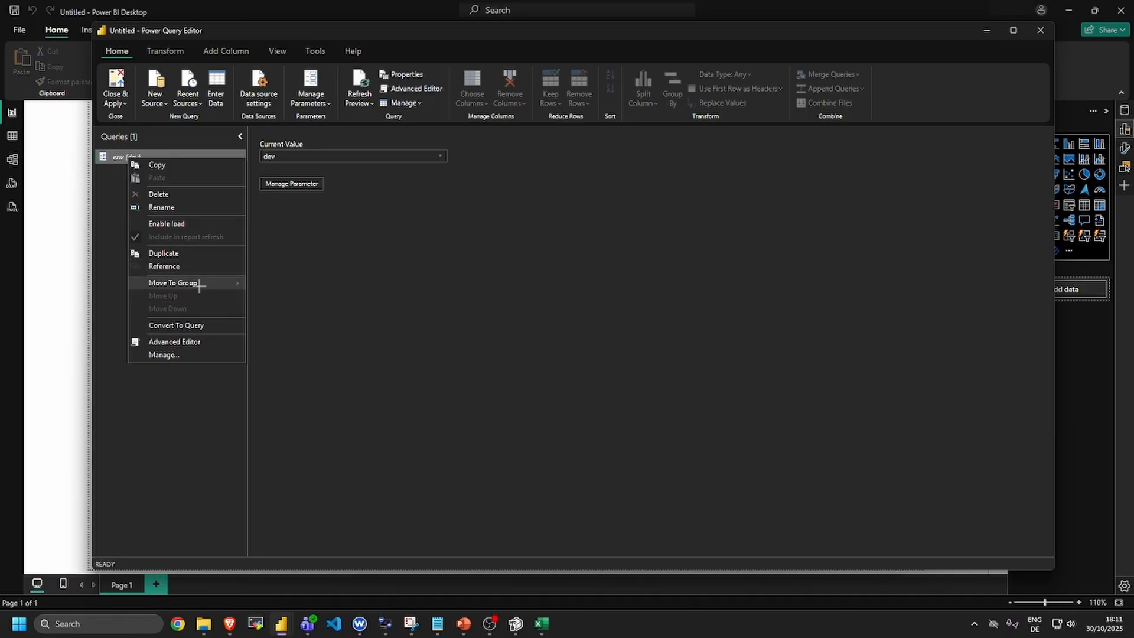
pyautogui.moveTo(195, 283)
pyautogui.click(286, 285)
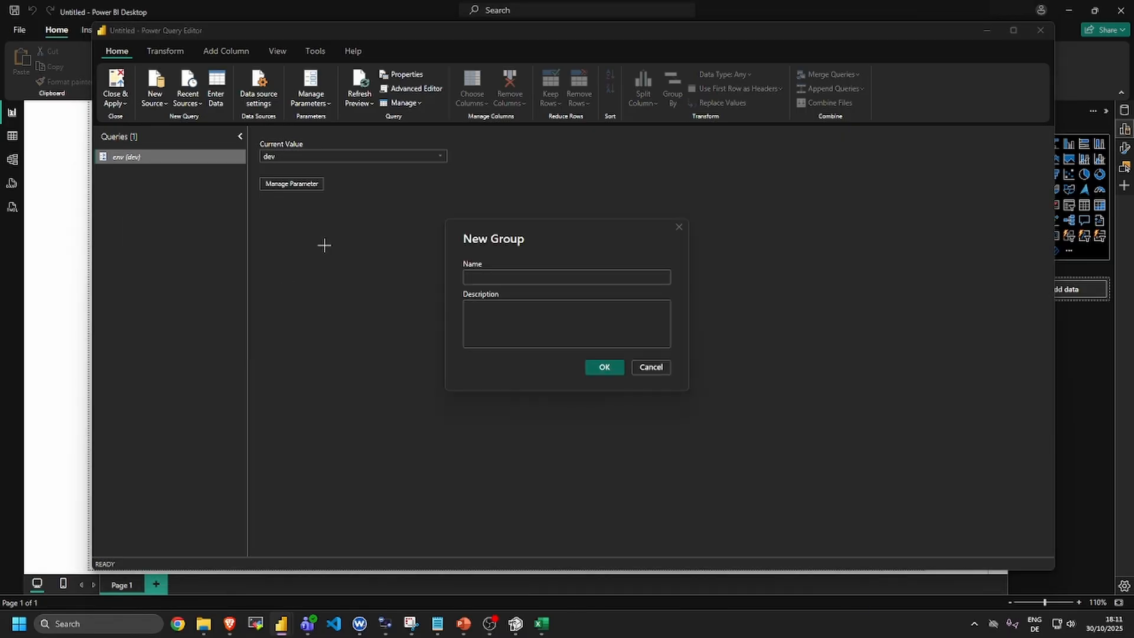
pyautogui.write('param')
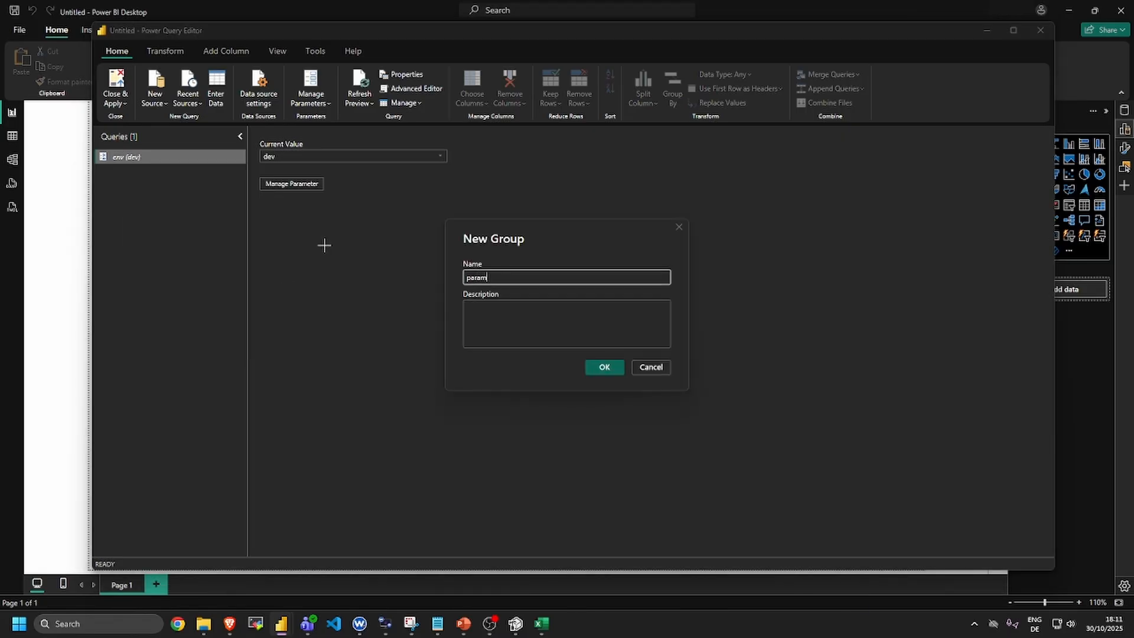
pyautogui.click(590, 367)
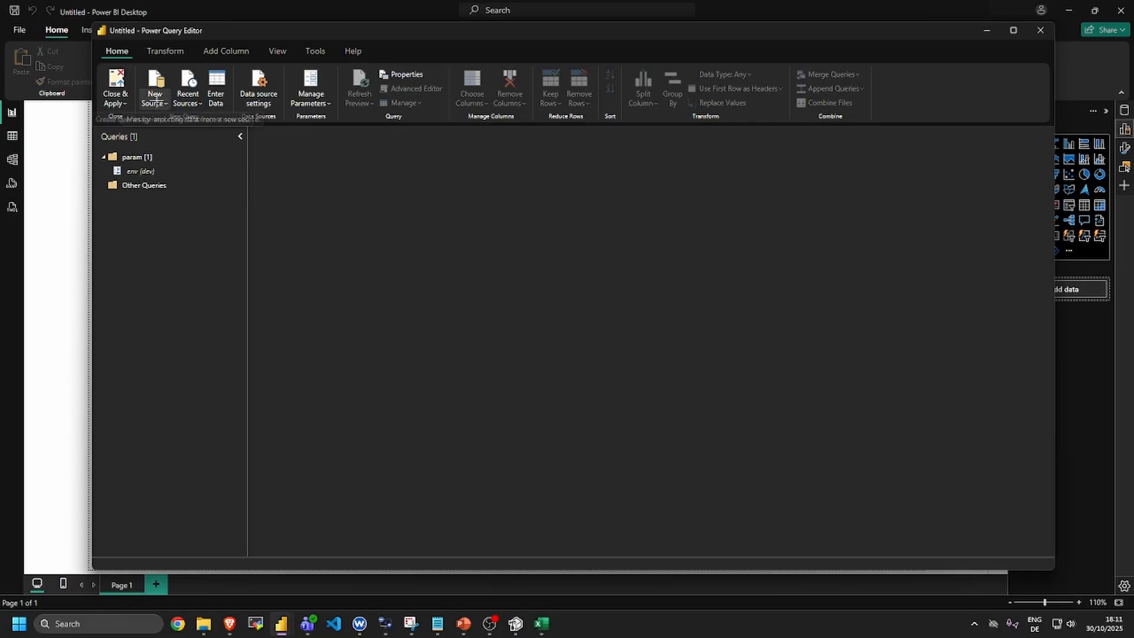
# - Import dev1.csv from the 0filesystem folder as a new Text/CSV query, keeping the detected import settings
pyautogui.click(155, 98)
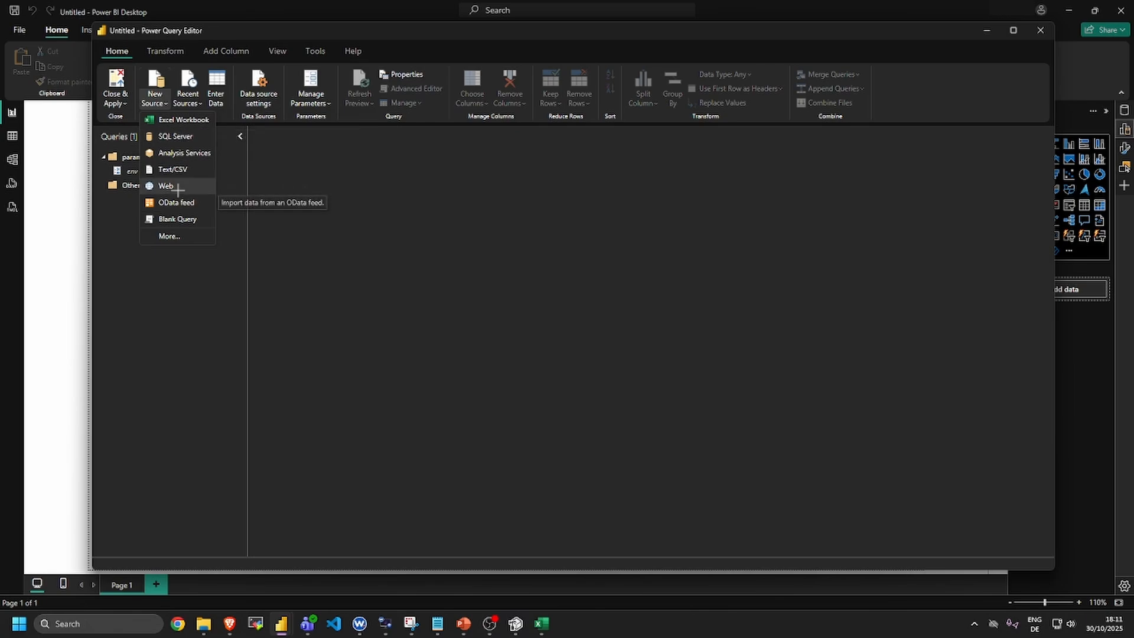
pyautogui.click(174, 169)
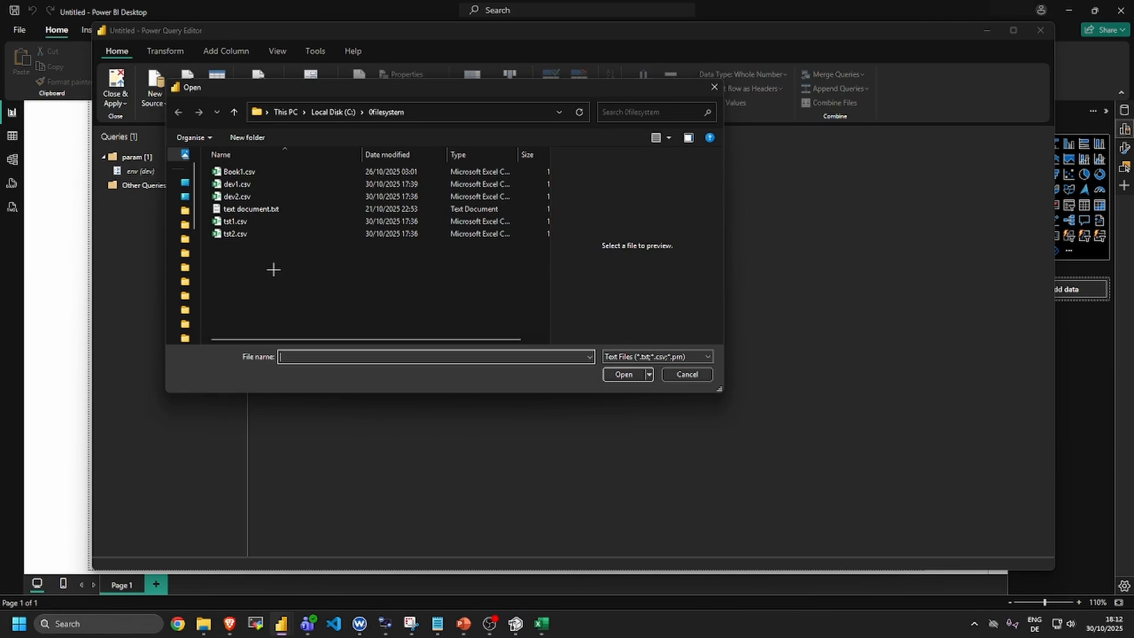
pyautogui.click(245, 183)
pyautogui.click(623, 376)
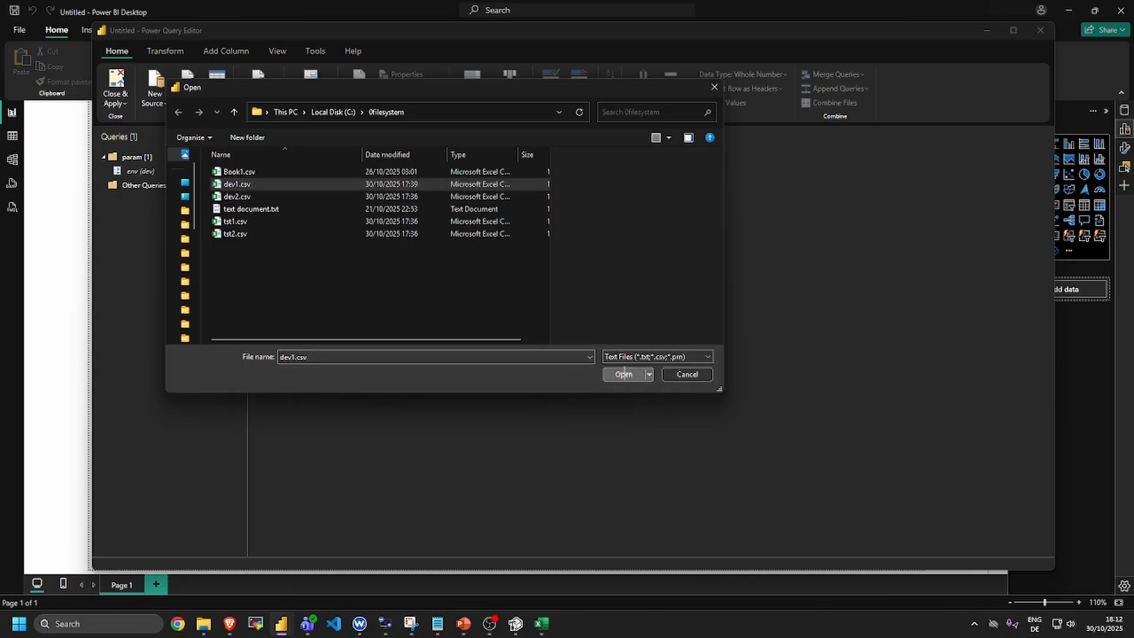
pyautogui.click(622, 375)
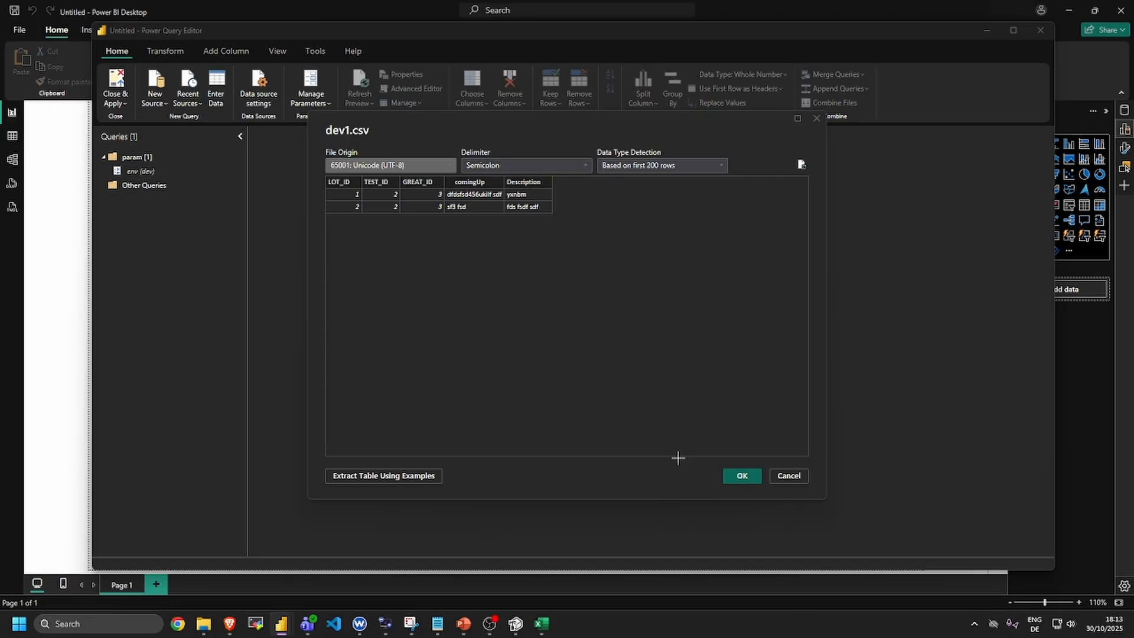
pyautogui.click(738, 476)
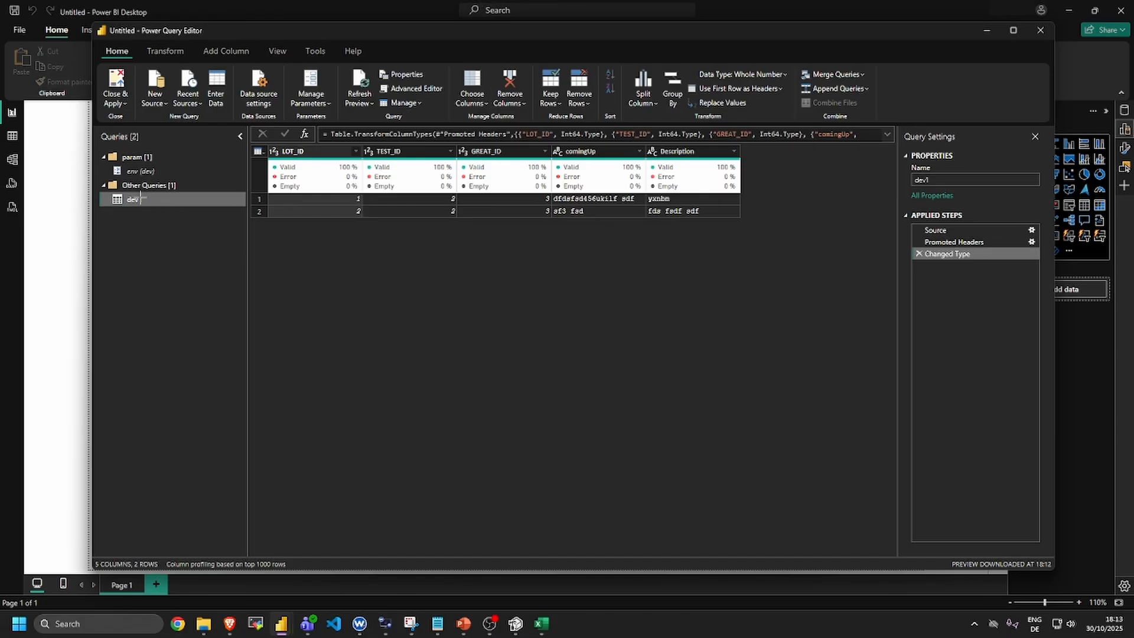
# - Inspect the env parameter's current value and its selectable values
pyautogui.rightClick(140, 199)
pyautogui.click(122, 213)
pyautogui.click(141, 170)
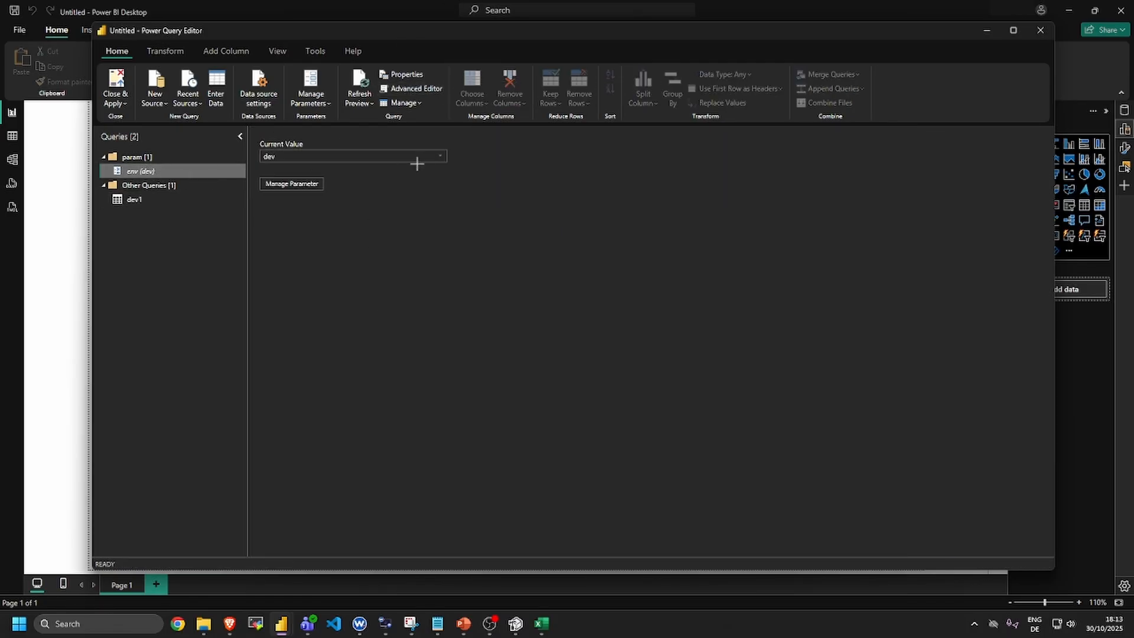
pyautogui.click(440, 156)
pyautogui.click(168, 199)
# - In the dev1 query's code, replace dev in the file path with the env parameter, giving "C:\0filesystem\"&env&"1.csv"
pyautogui.click(142, 199)
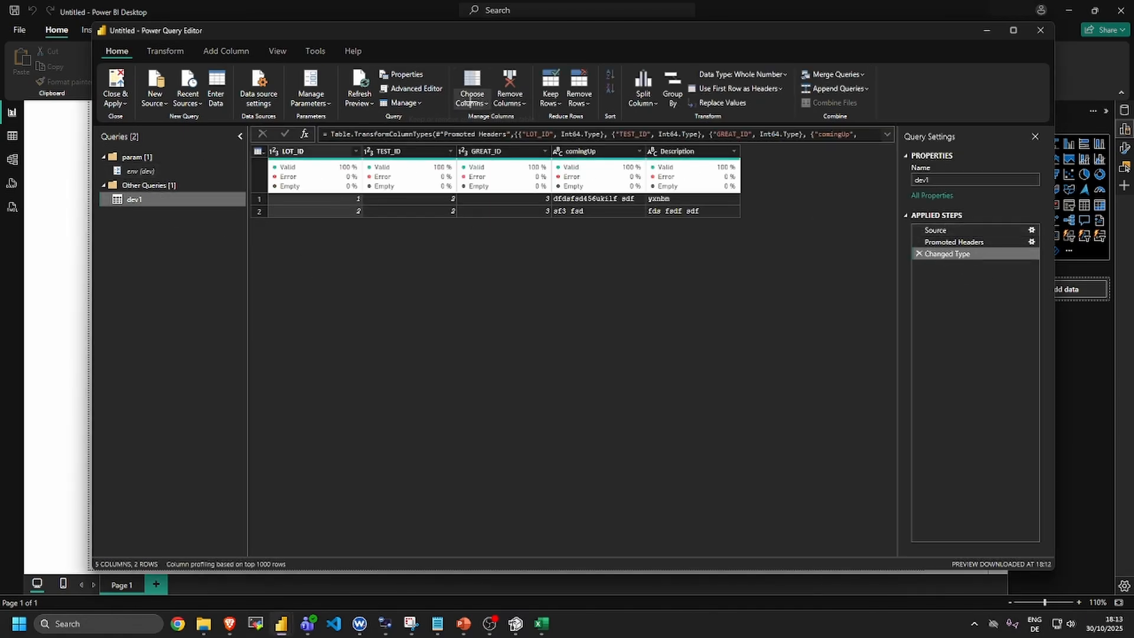
pyautogui.click(413, 88)
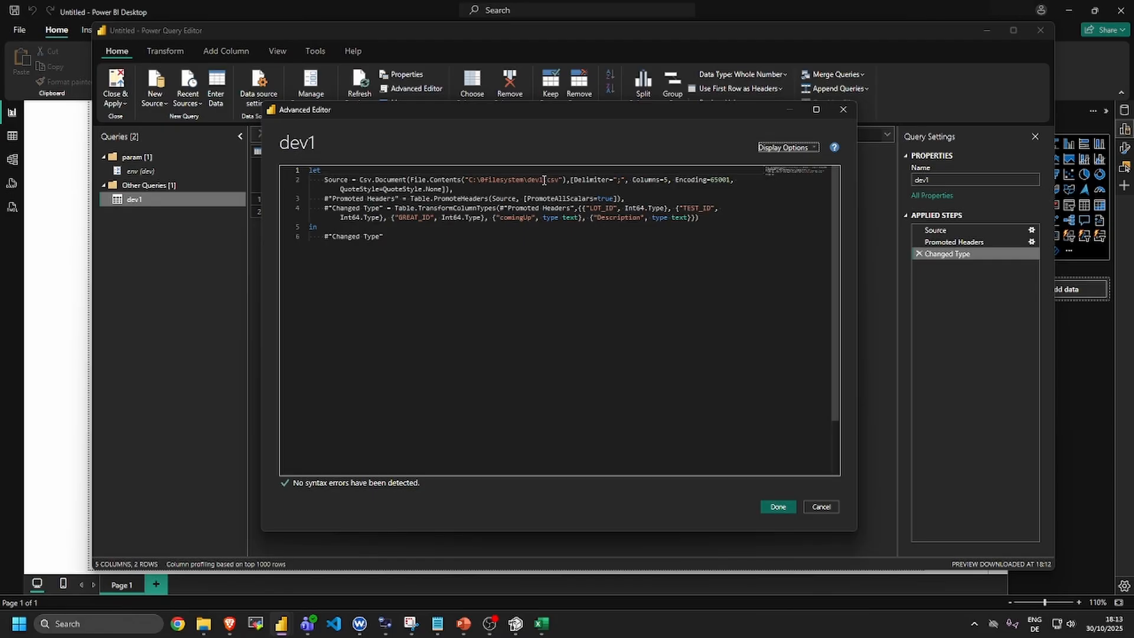
pyautogui.moveTo(544, 181); pyautogui.dragTo(530, 178)
pyautogui.write('"')
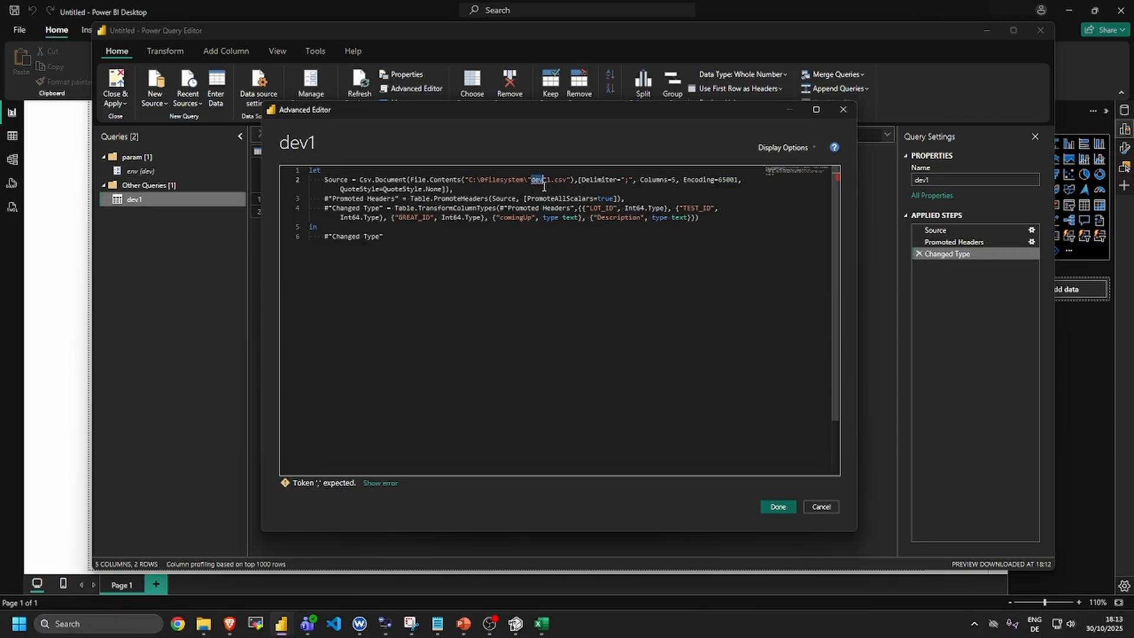
pyautogui.write('&')
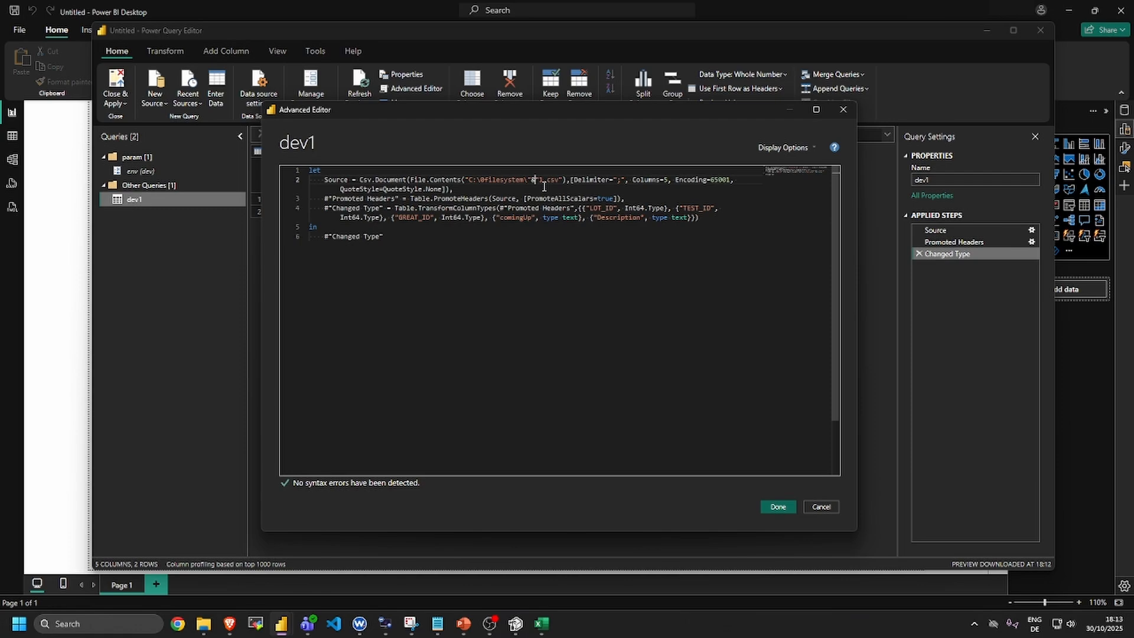
pyautogui.write('env')
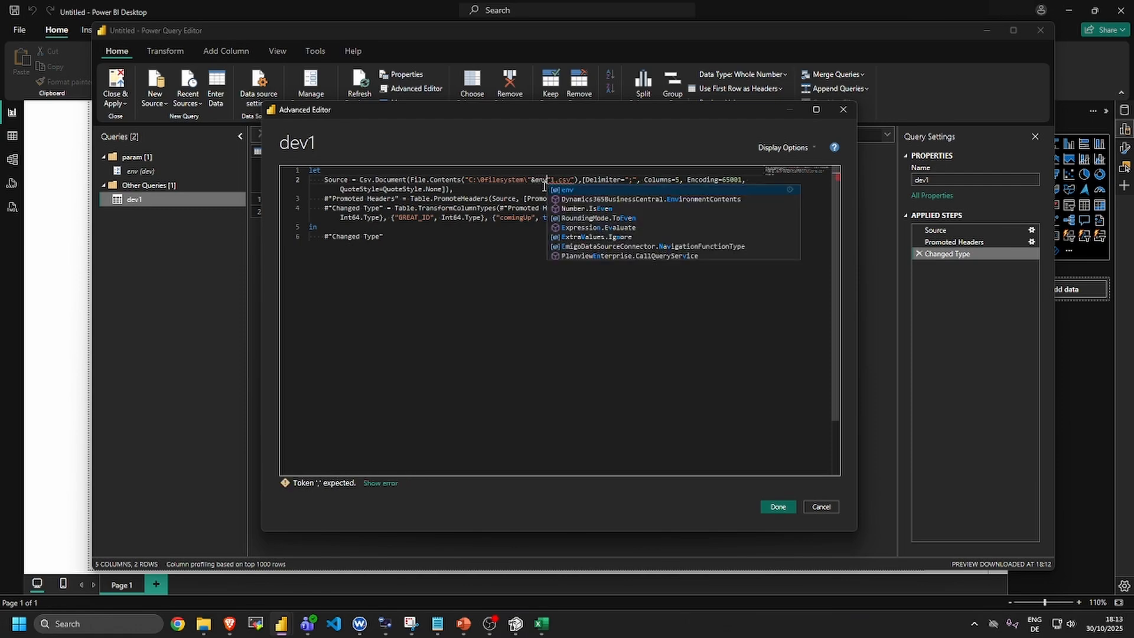
pyautogui.write('&')
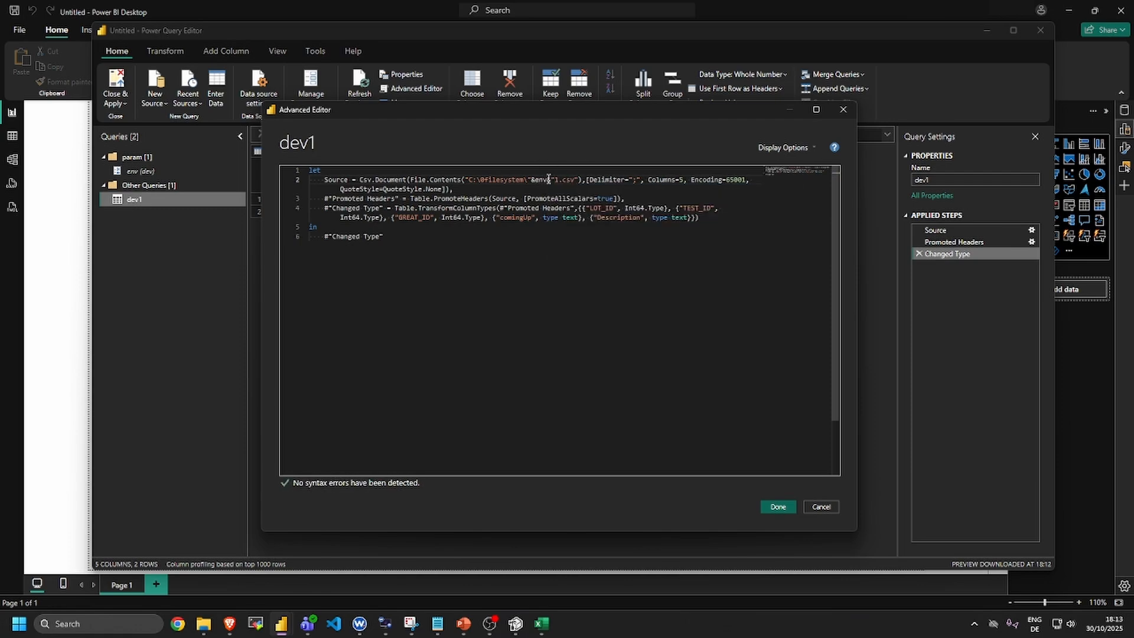
# - Set Columns to null in the dev1 query's Source code, apply the code, and remove the Changed Type step
pyautogui.moveTo(531, 179); pyautogui.dragTo(552, 178)
pyautogui.click(684, 179)
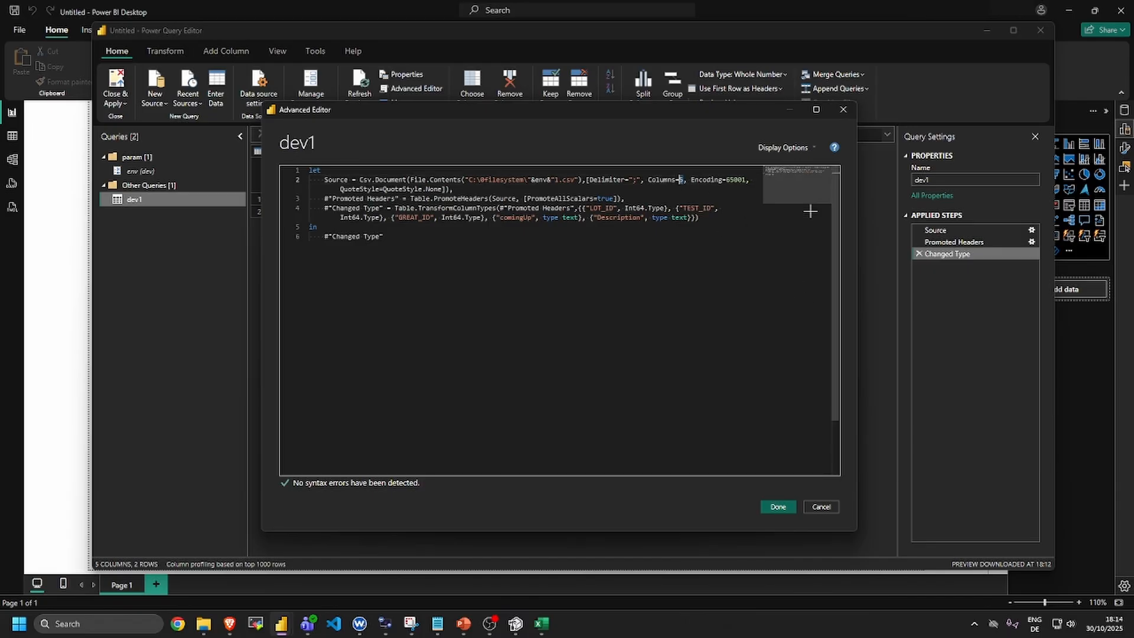
pyautogui.write('null')
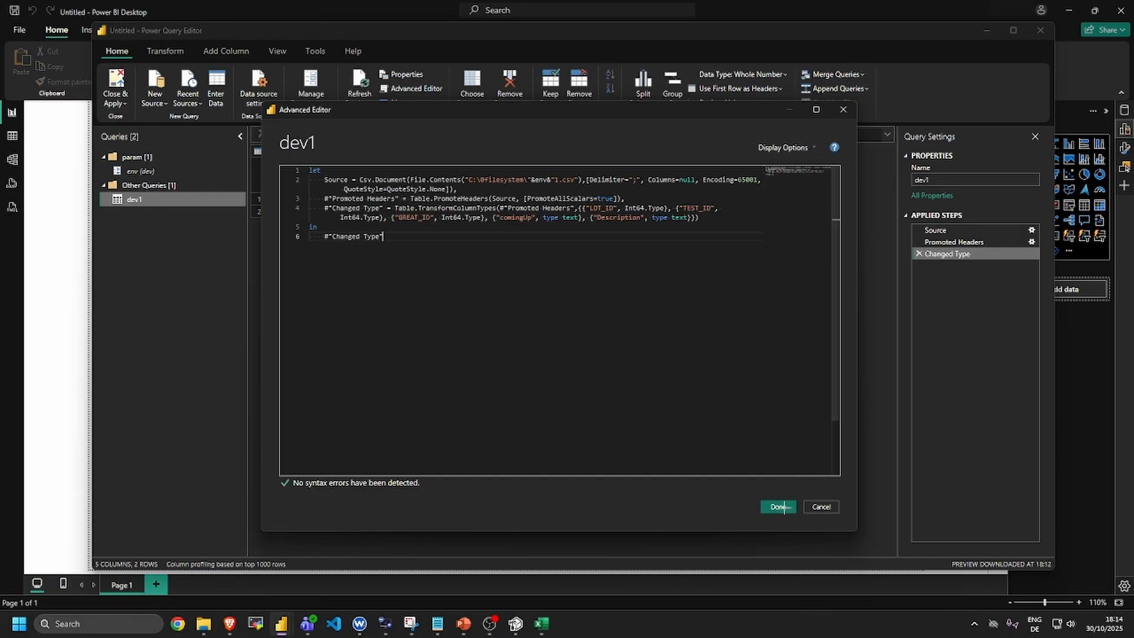
pyautogui.click(657, 321)
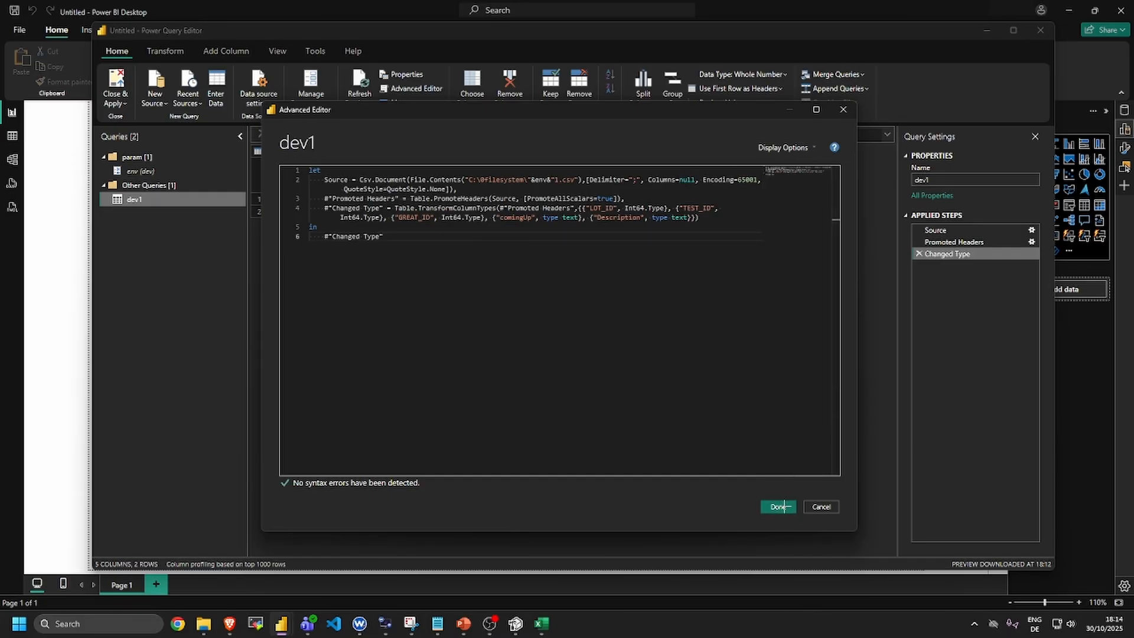
pyautogui.click(784, 506)
pyautogui.keyDown('shift'); pyautogui.click(706, 189); pyautogui.keyUp('shift')
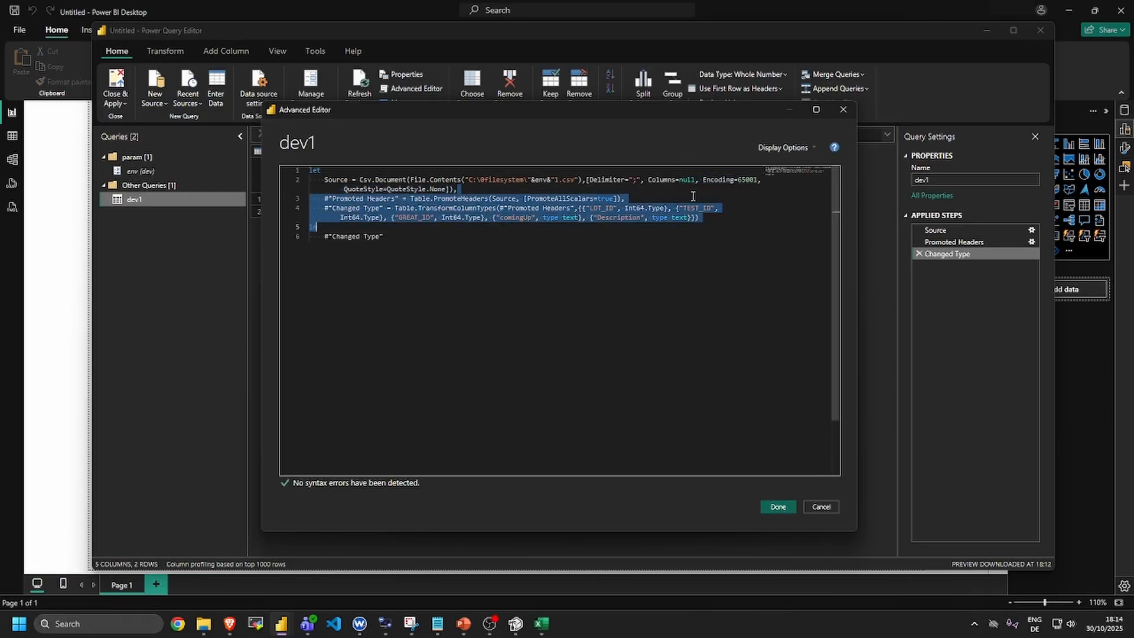
pyautogui.click(778, 506)
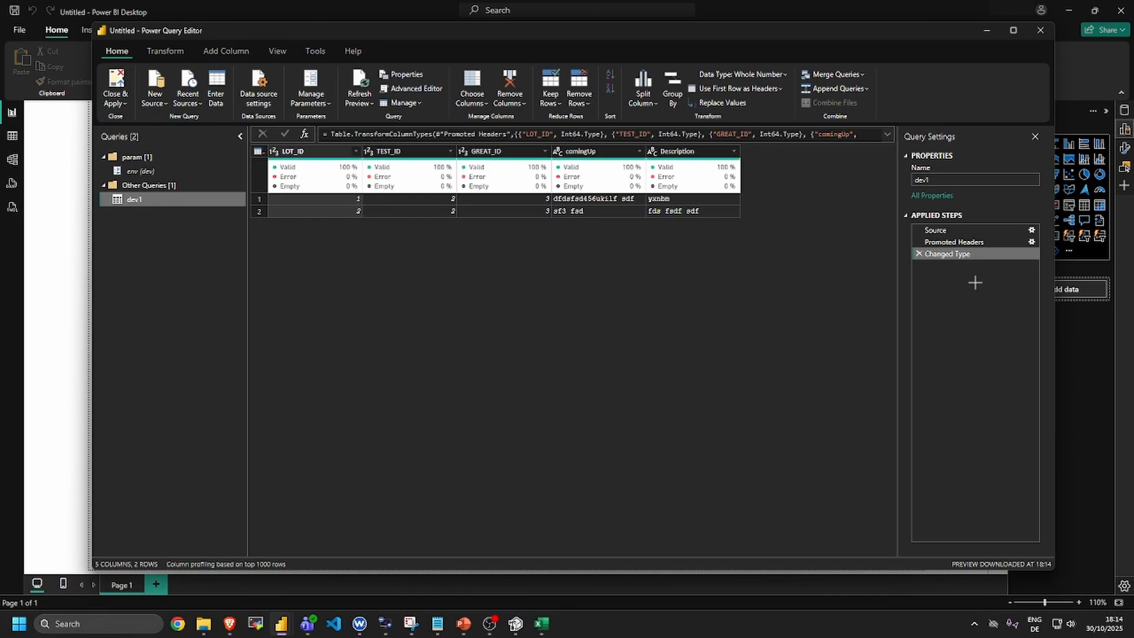
pyautogui.click(920, 254)
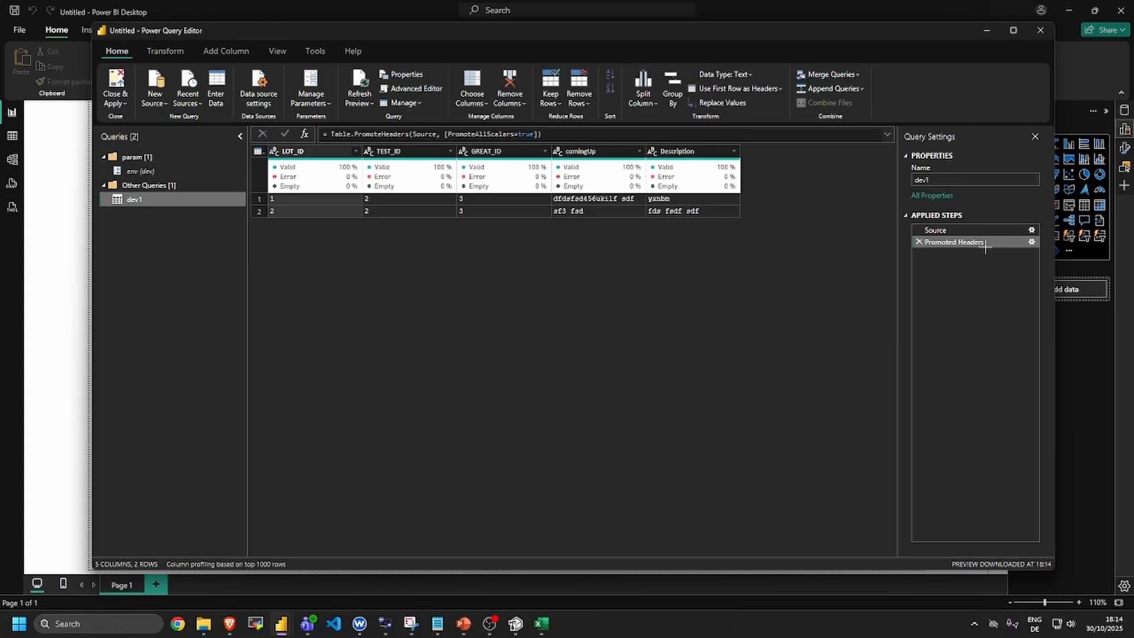
# - Duplicate the dev1 query, renaming the original query 1 and the copy 2
pyautogui.rightClick(164, 201)
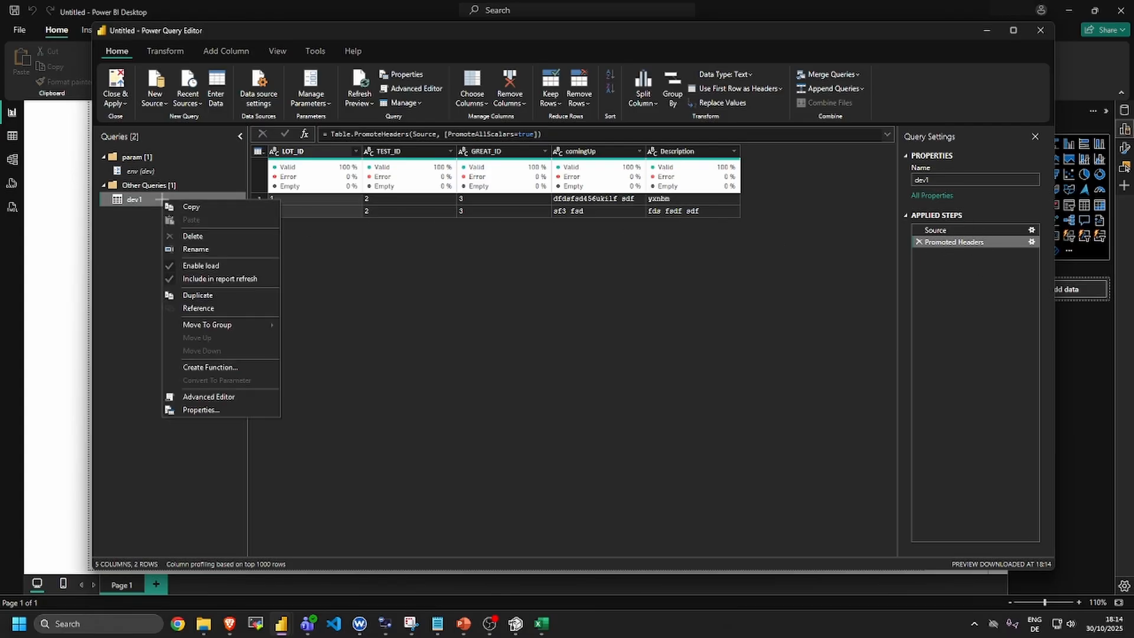
pyautogui.click(218, 294)
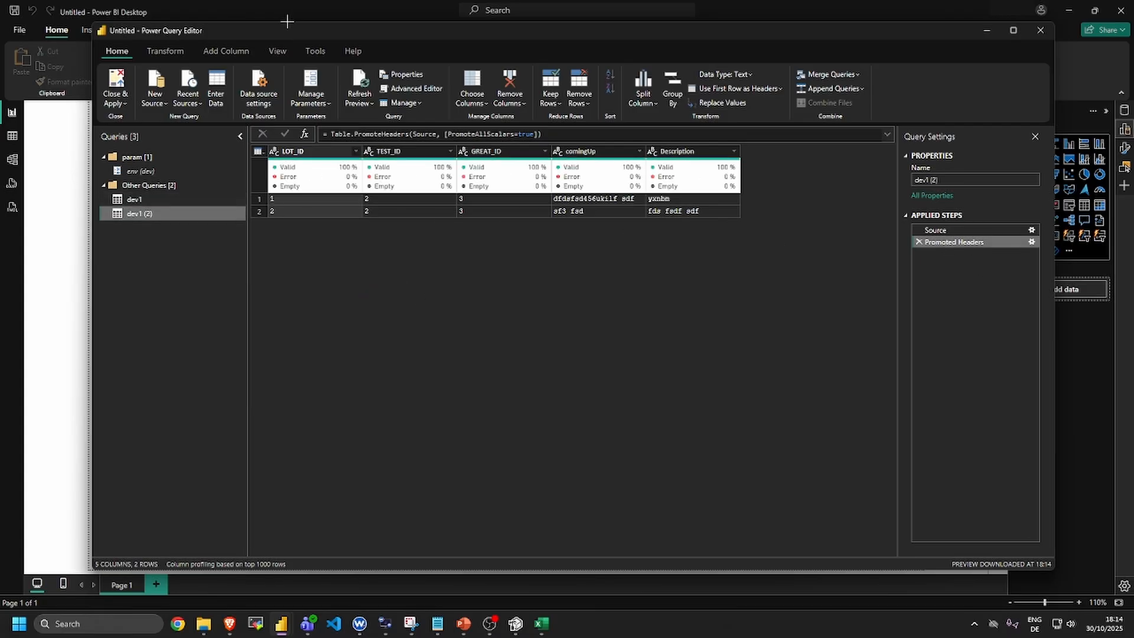
pyautogui.doubleClick(147, 201)
pyautogui.write('1')
pyautogui.press('Return')
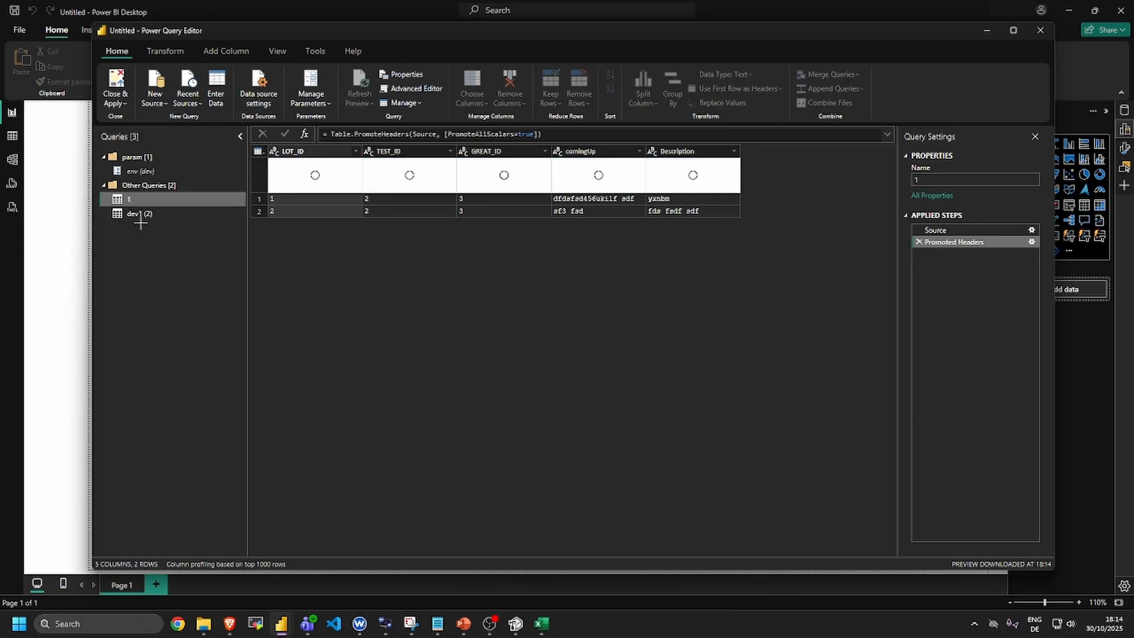
pyautogui.doubleClick(139, 213)
pyautogui.write('2')
pyautogui.press('Return')
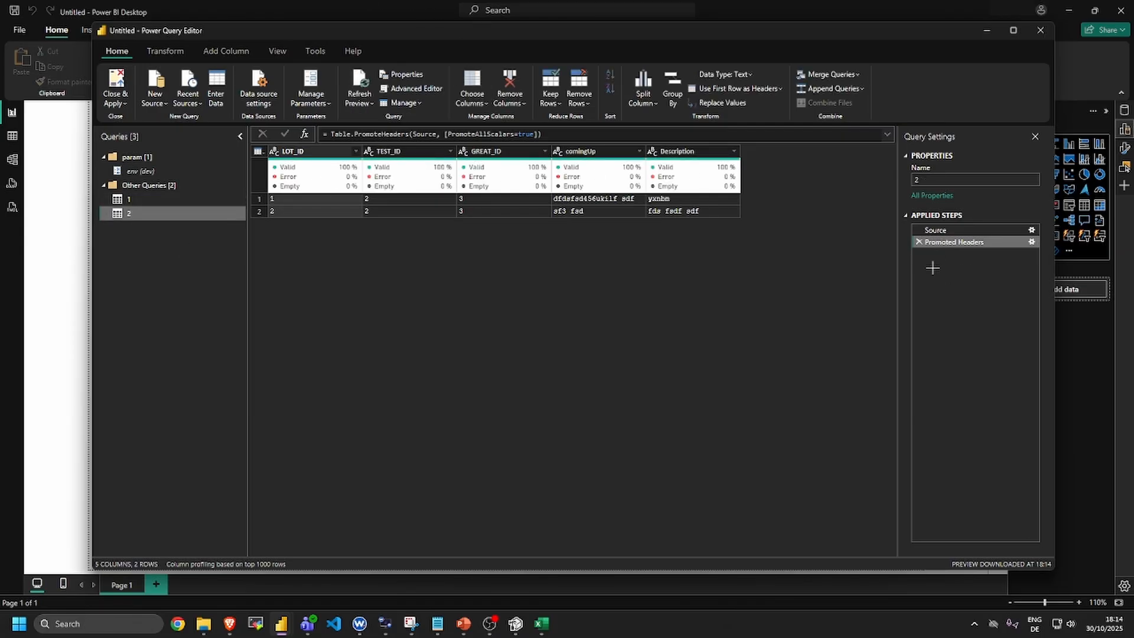
# - In query 2's code, change the source file name suffix to 2.csv, giving "C:\0filesystem\"&env&"2.csv", and apply the code
pyautogui.click(413, 89)
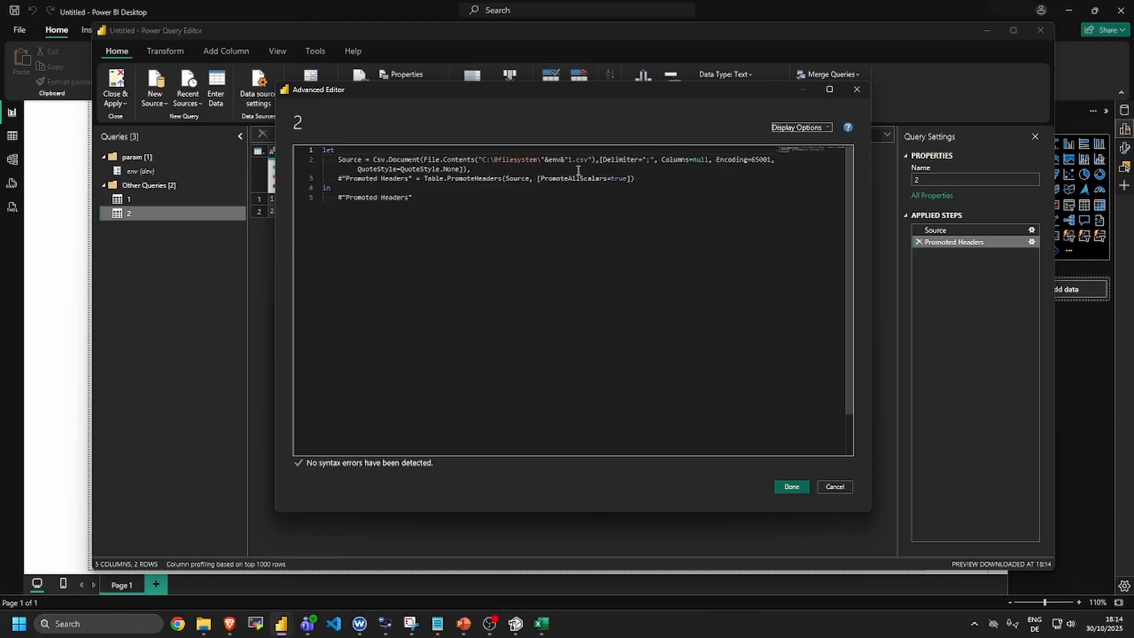
pyautogui.click(572, 158)
pyautogui.moveTo(588, 159); pyautogui.dragTo(423, 160)
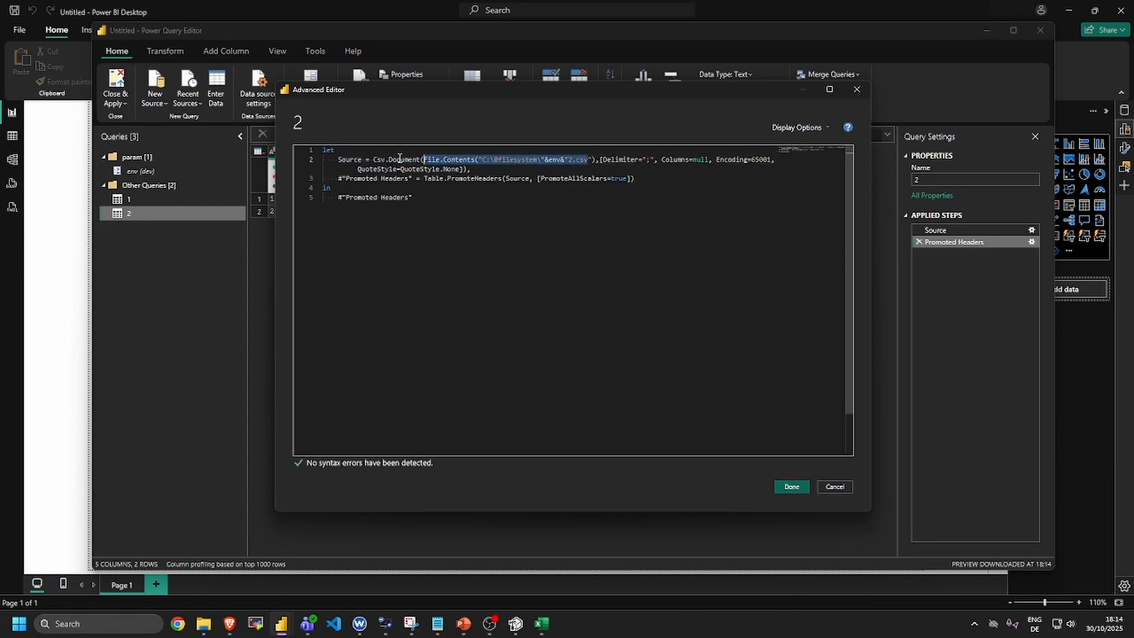
pyautogui.click(467, 215)
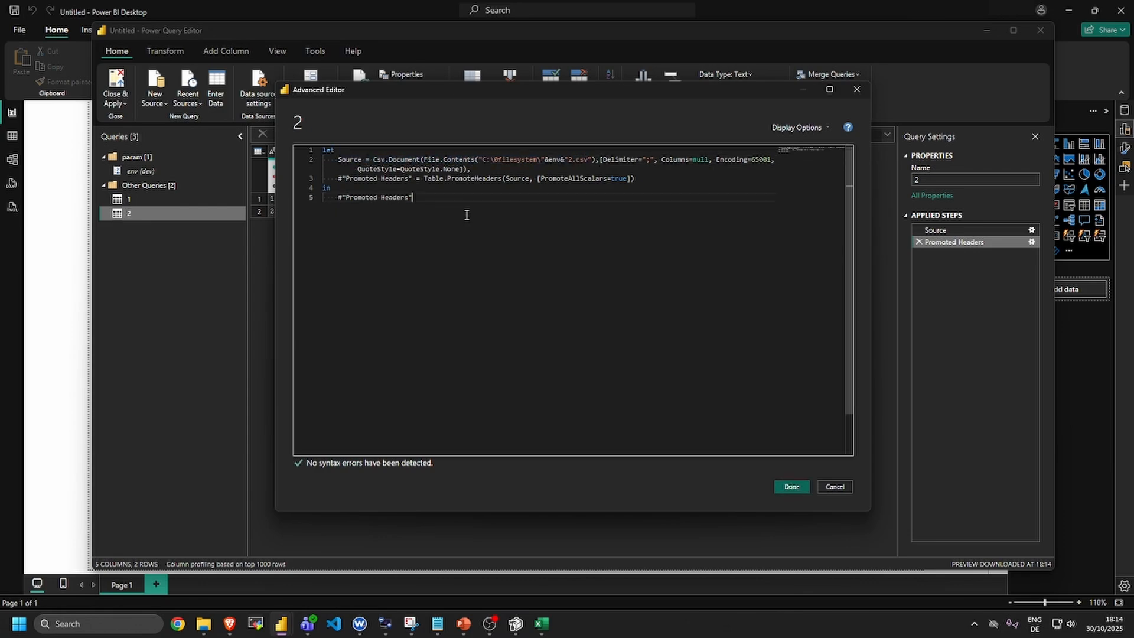
pyautogui.click(791, 487)
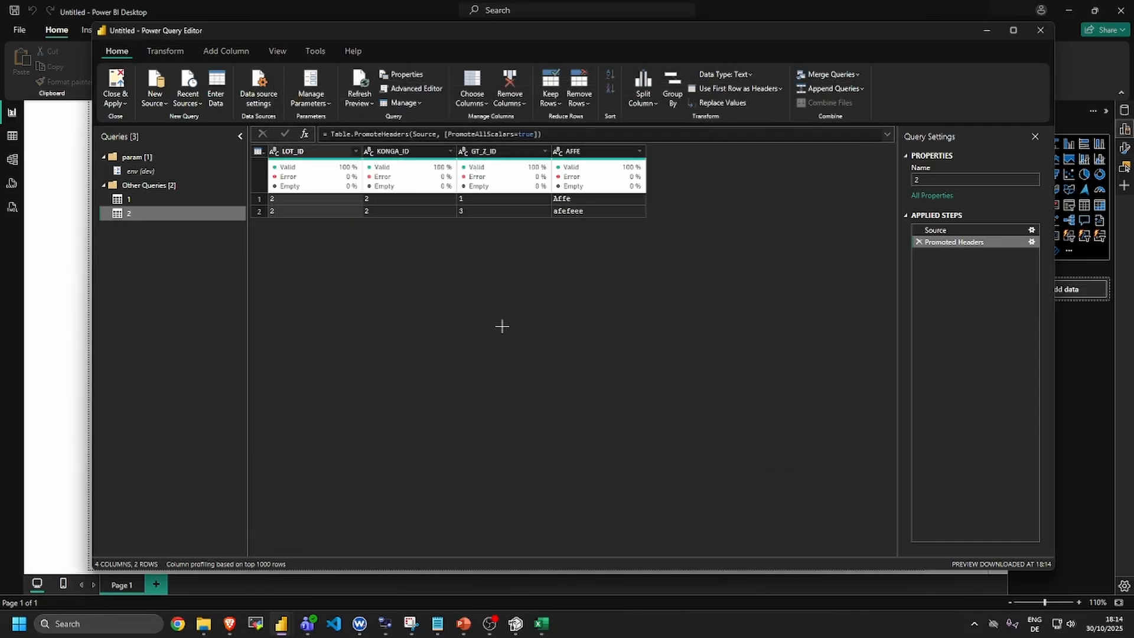
# - Set the env parameter's current value to tst and, after previewing query 1, load the queries into the model
pyautogui.click(142, 171)
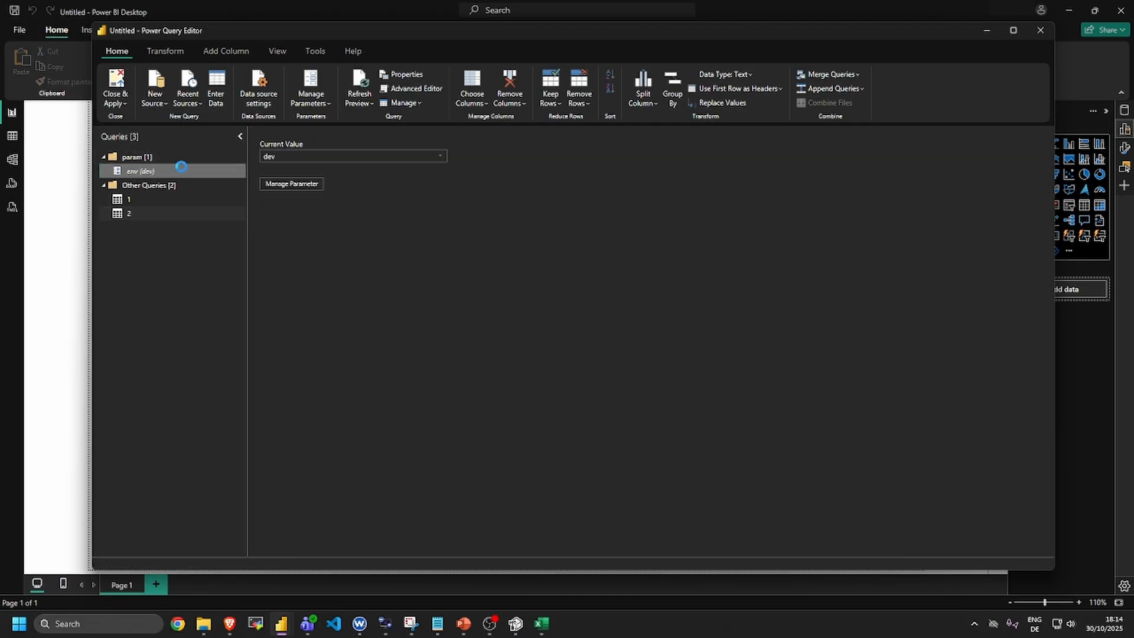
pyautogui.click(440, 155)
pyautogui.click(298, 181)
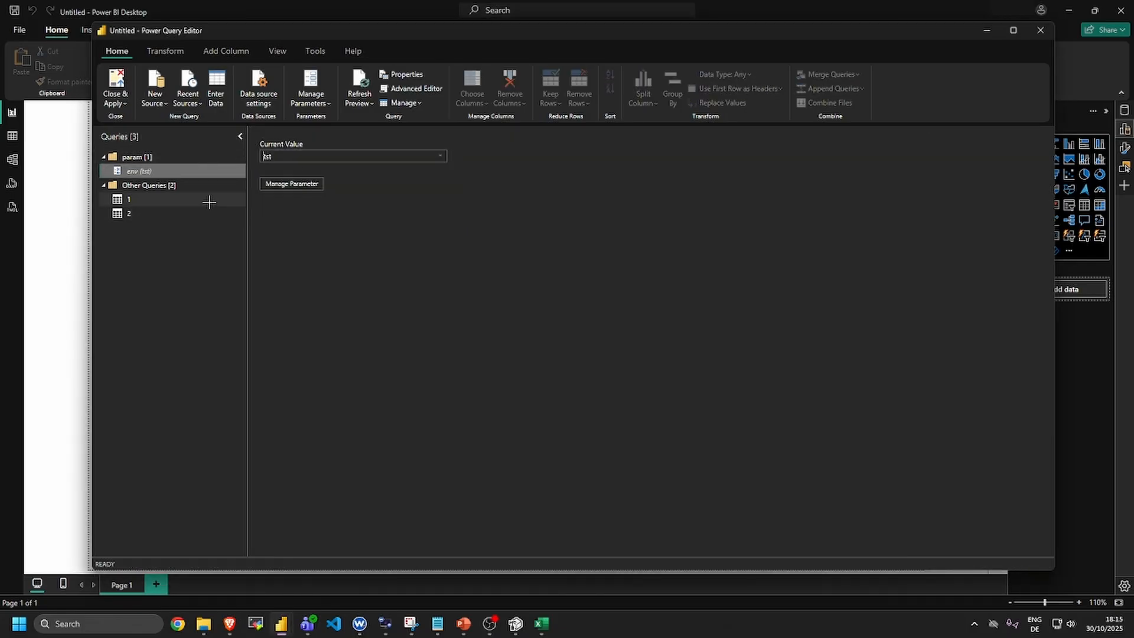
pyautogui.click(190, 199)
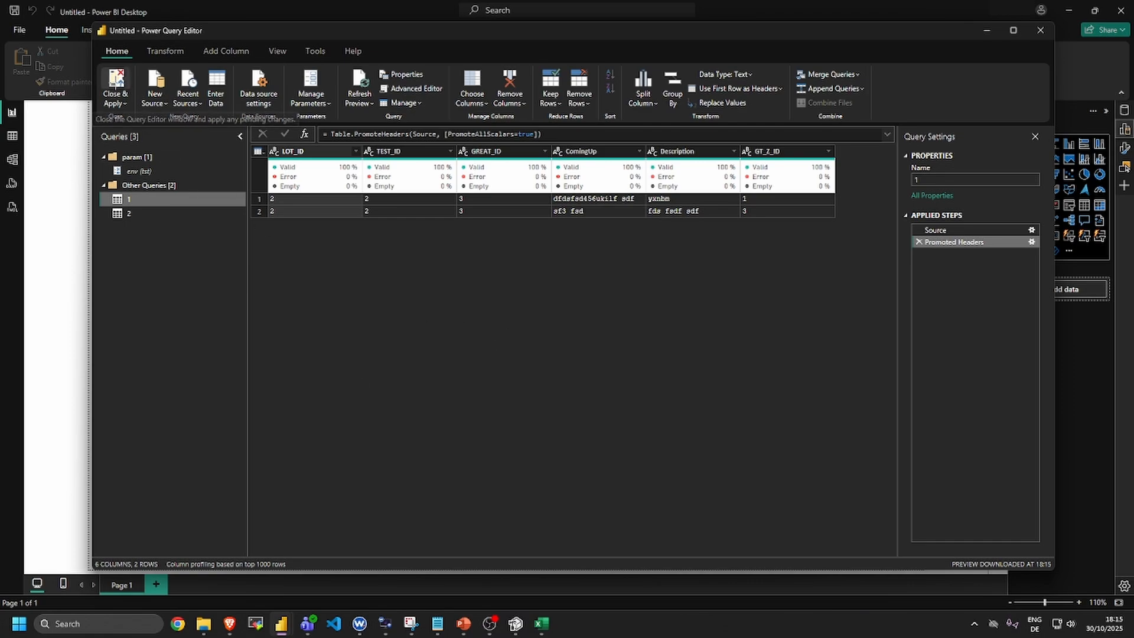
pyautogui.click(116, 85)
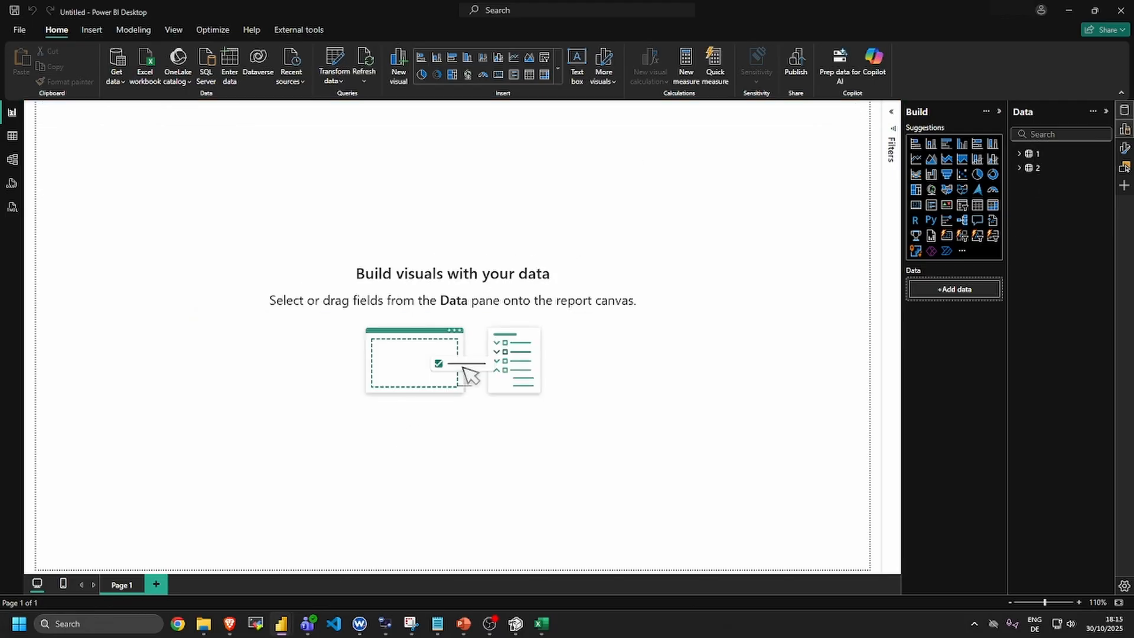
# - Create an active many-to-many relationship from table 2's lot_id to table 1's LOT_ID, filtering both directions, and return to the report view
pyautogui.click(1019, 154)
pyautogui.click(1019, 253)
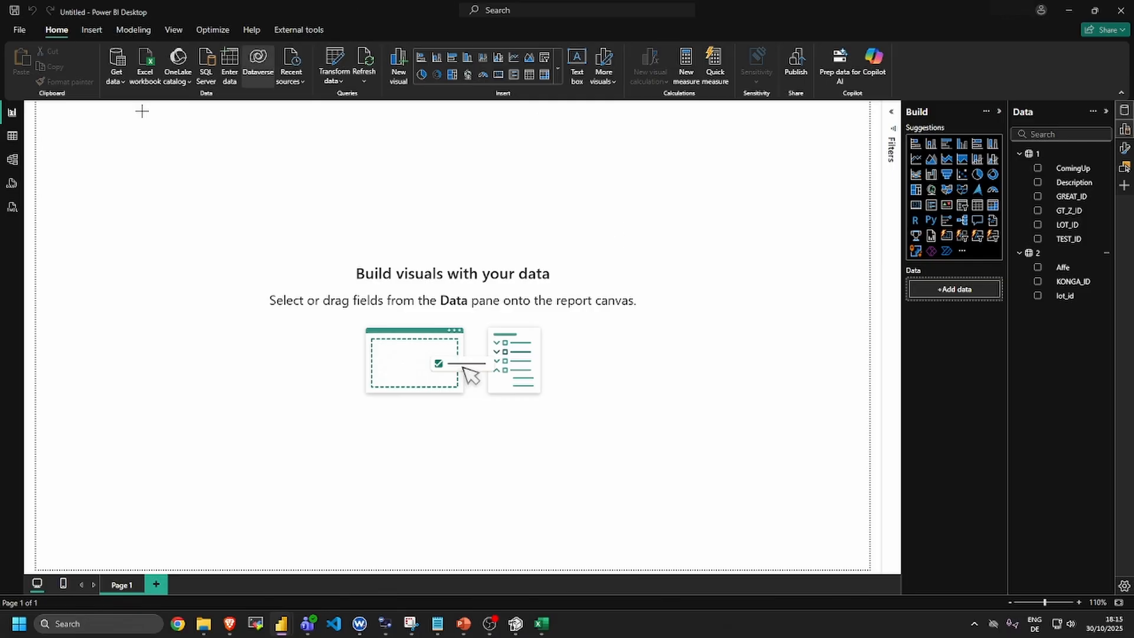
pyautogui.click(12, 160)
pyautogui.moveTo(483, 190); pyautogui.dragTo(495, 192)
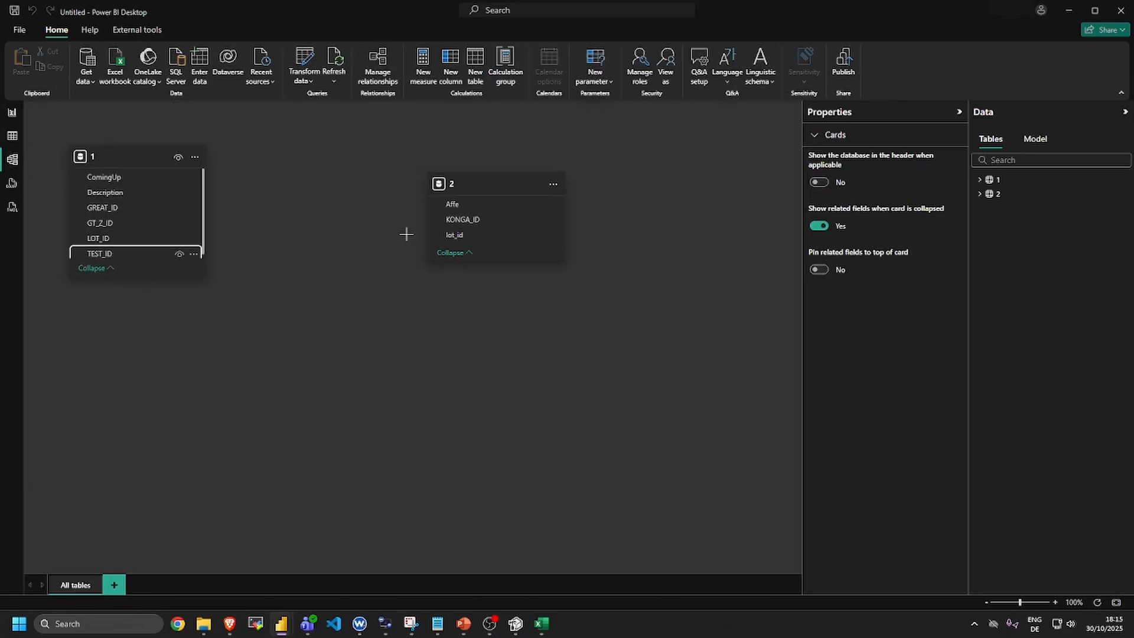
pyautogui.moveTo(466, 236); pyautogui.dragTo(86, 239)
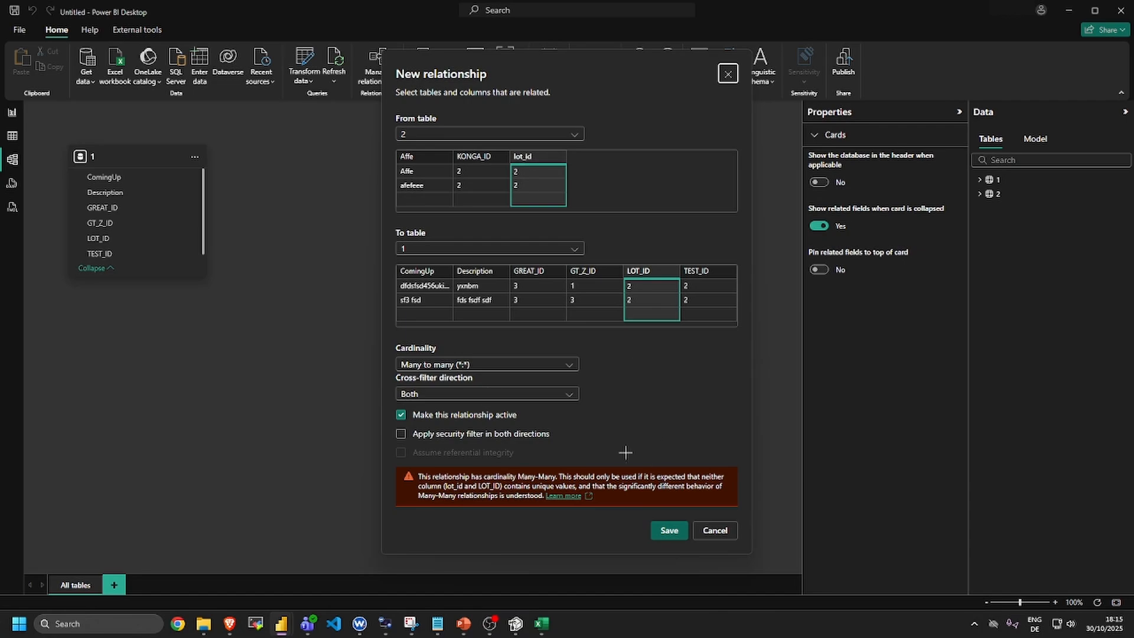
pyautogui.click(674, 533)
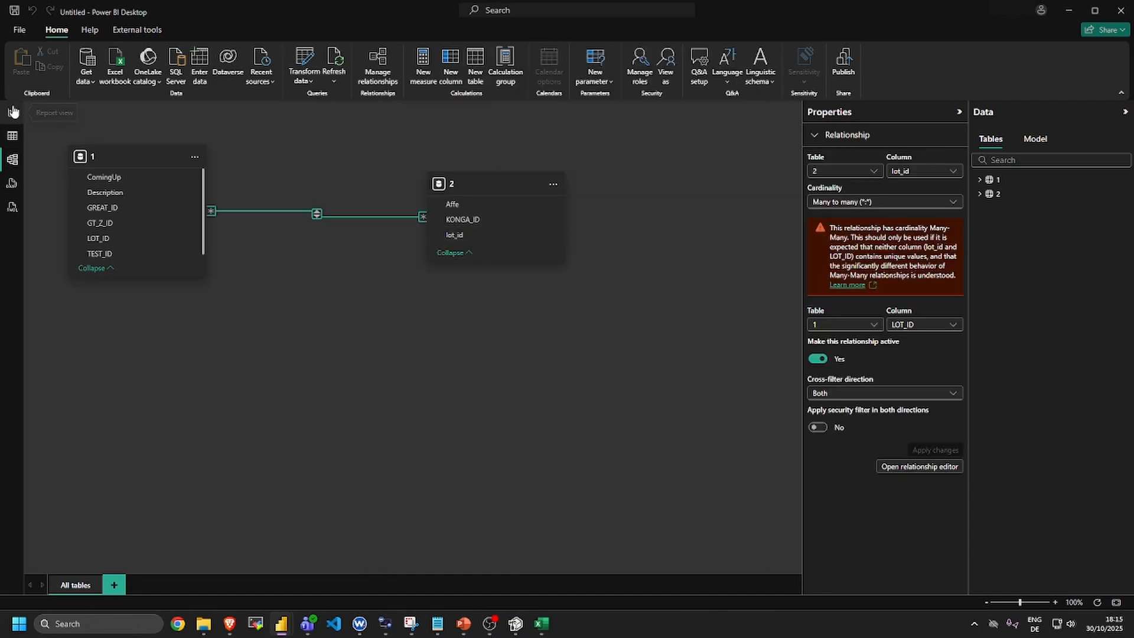
pyautogui.click(12, 112)
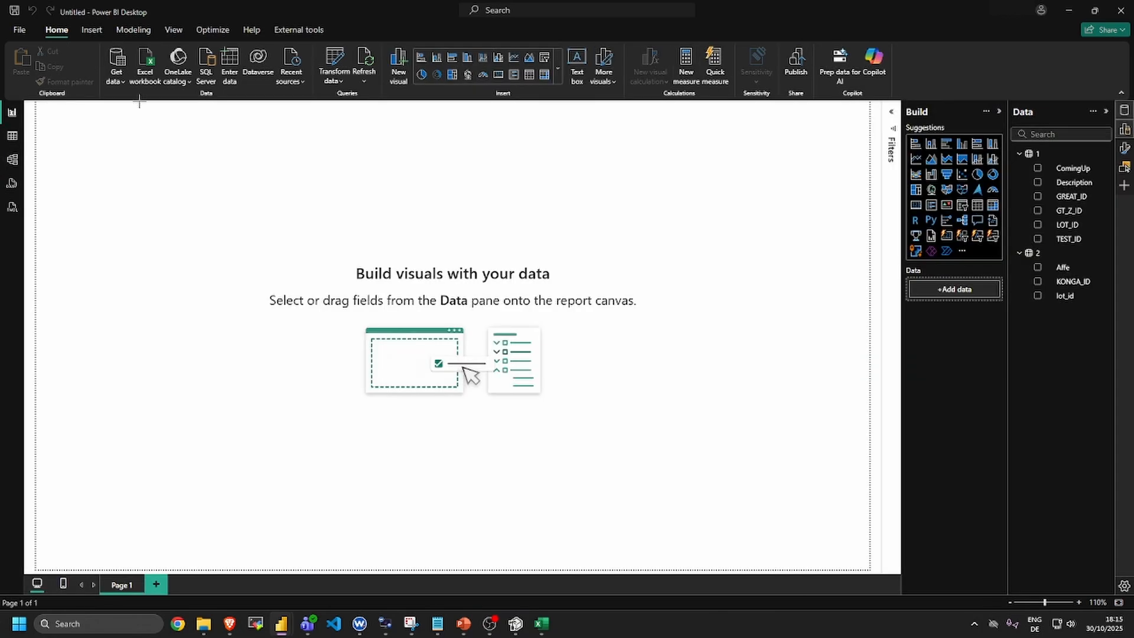
pyautogui.click(134, 31)
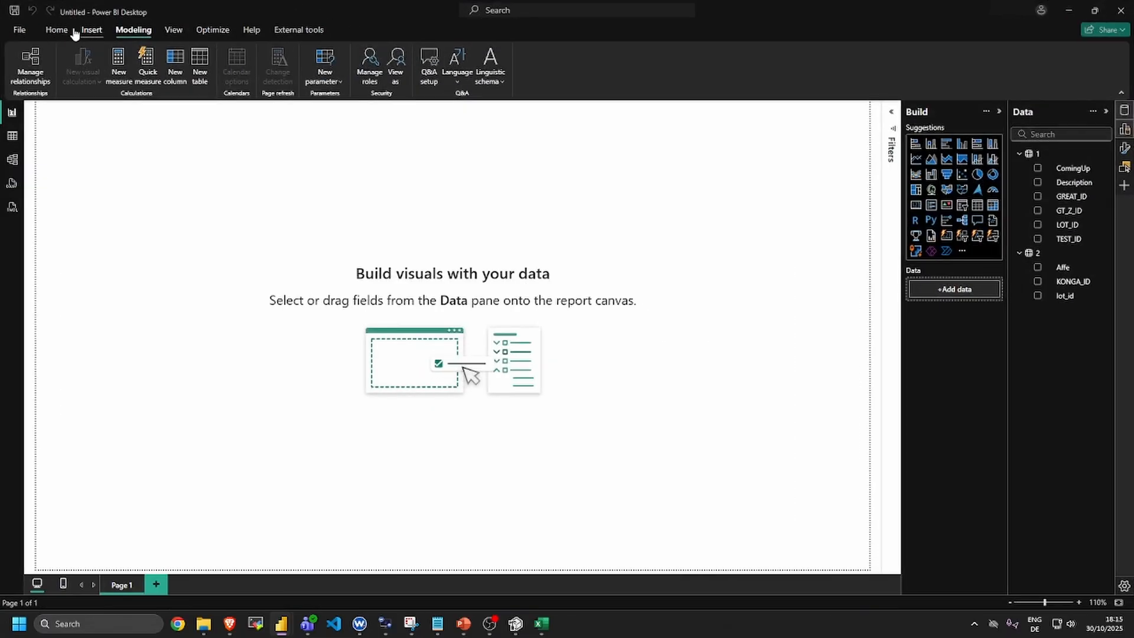
pyautogui.click(299, 30)
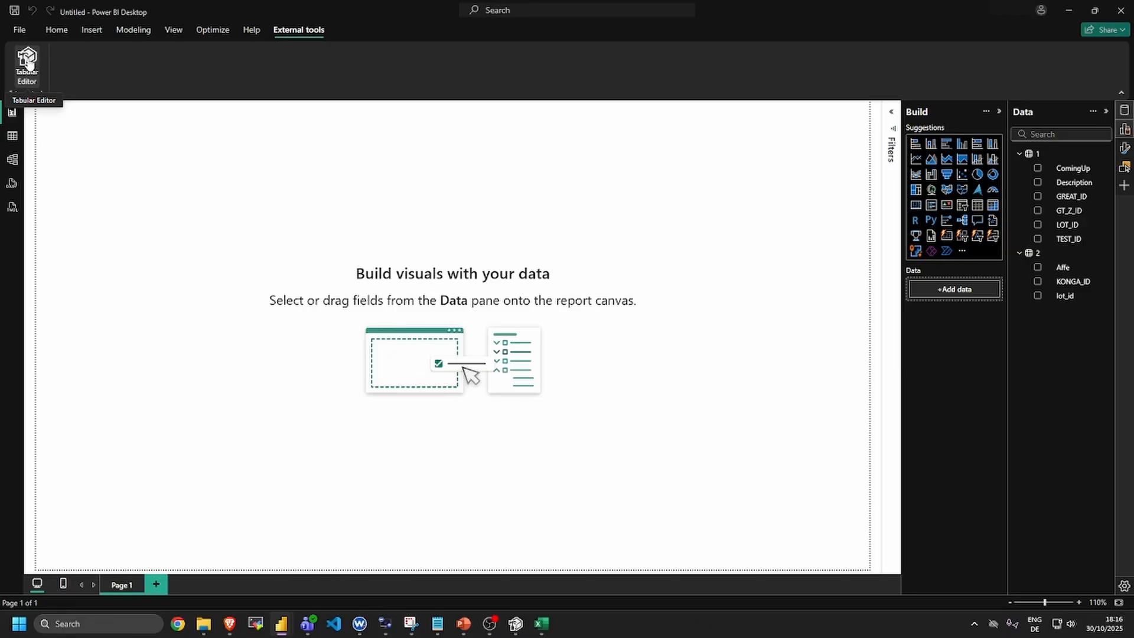
pyautogui.click(24, 59)
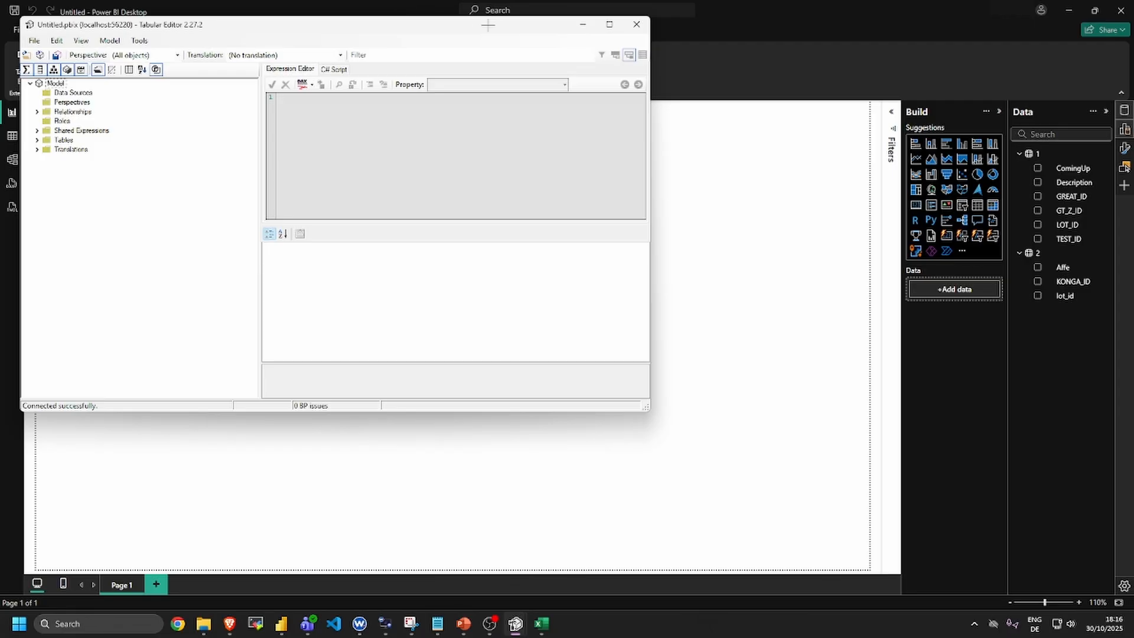
pyautogui.click(386, 3)
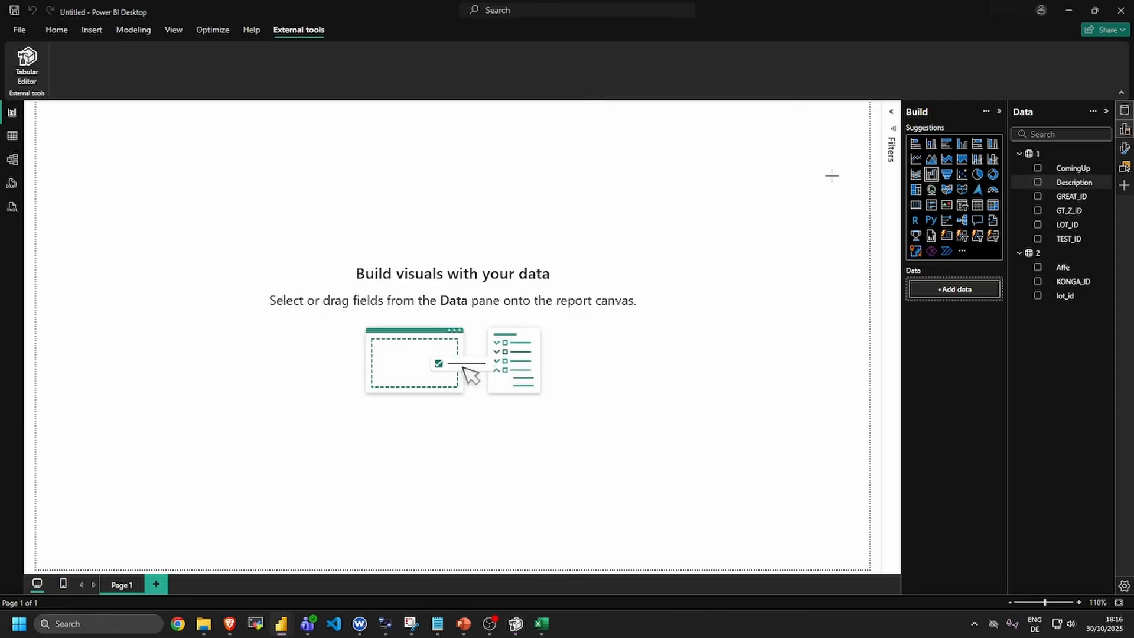
# - Check the env parameter's current value in the Power Query Editor and return to the report
pyautogui.click(57, 30)
pyautogui.click(329, 55)
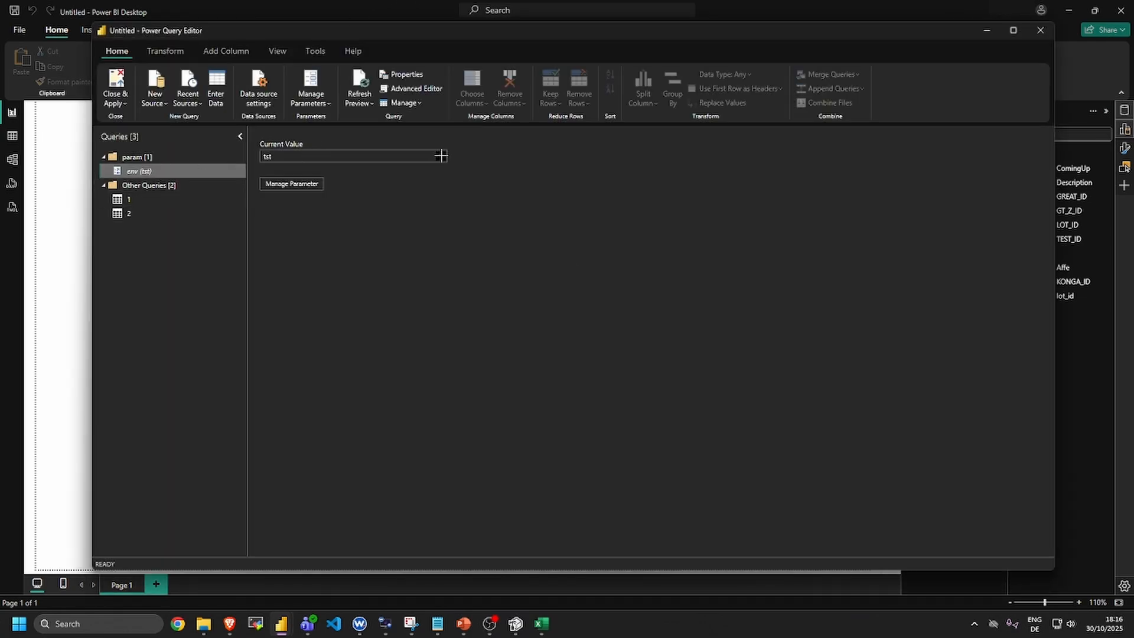
pyautogui.click(986, 30)
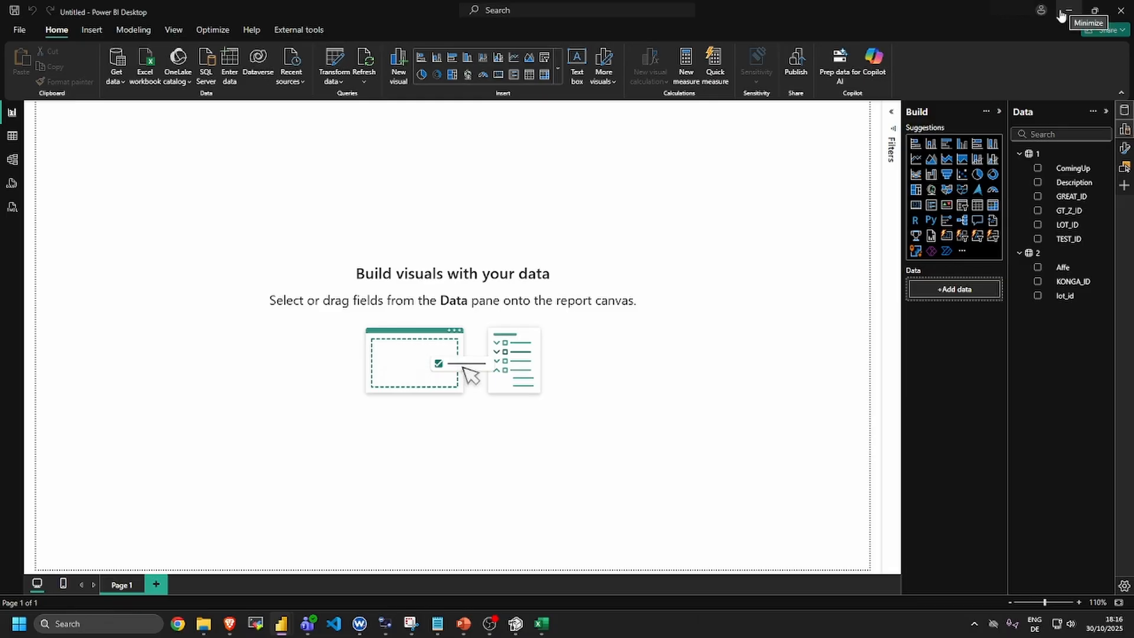
# - Launch Tabular Editor and connect it to the local instance localhost:56220.Untitled.pbix with Integrated authentication
pyautogui.click(299, 30)
pyautogui.click(26, 68)
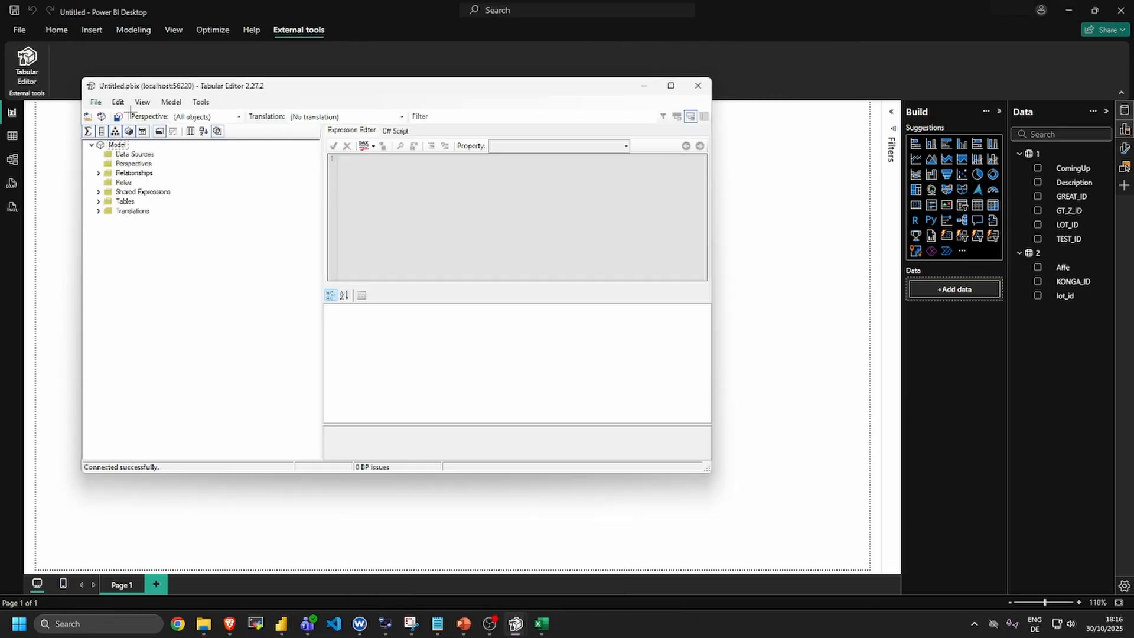
pyautogui.click(95, 101)
pyautogui.moveTo(171, 128)
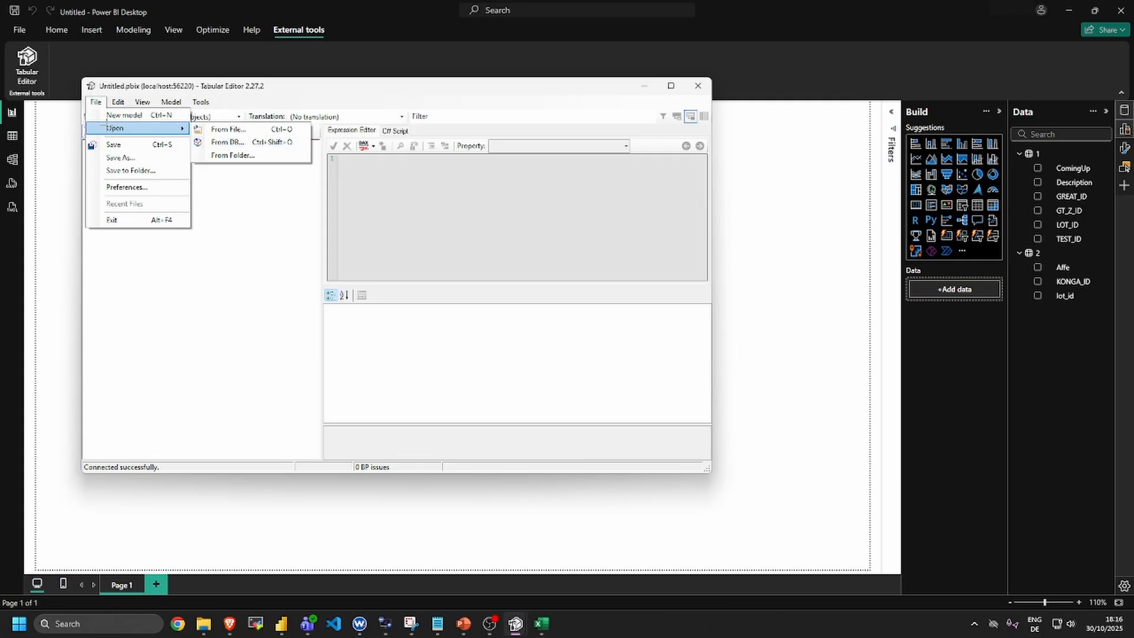
pyautogui.click(228, 142)
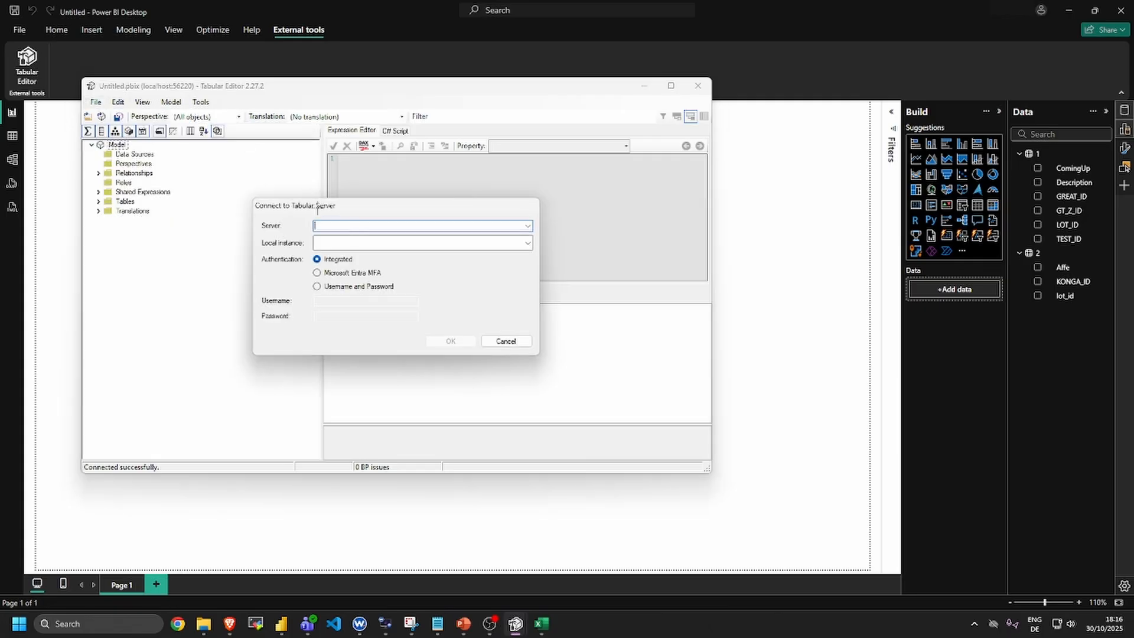
pyautogui.click(420, 244)
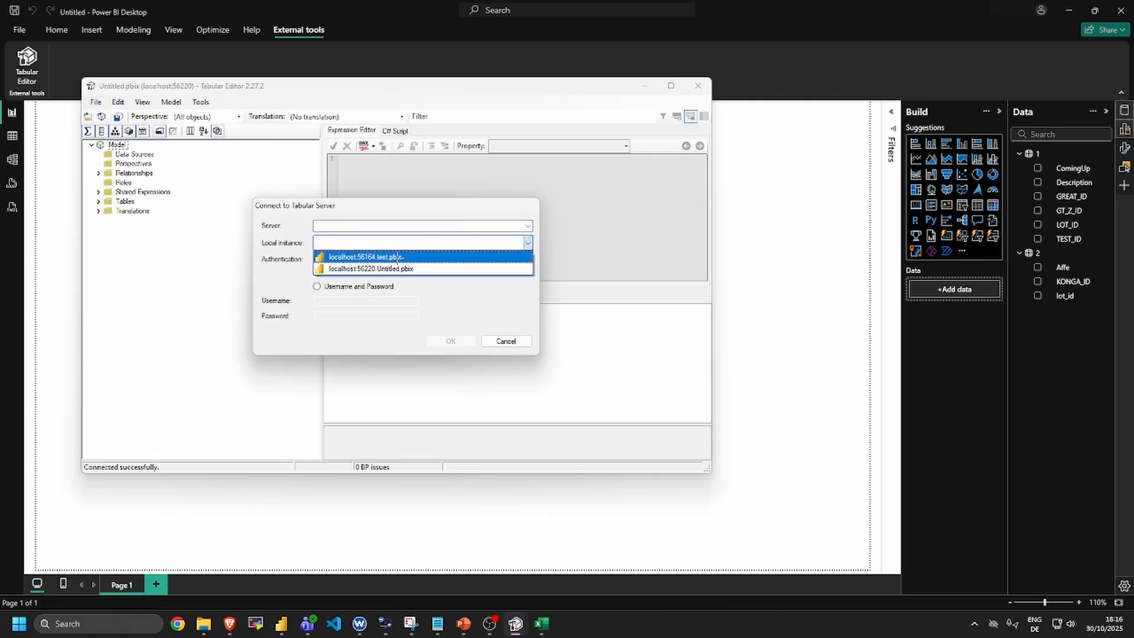
pyautogui.click(397, 268)
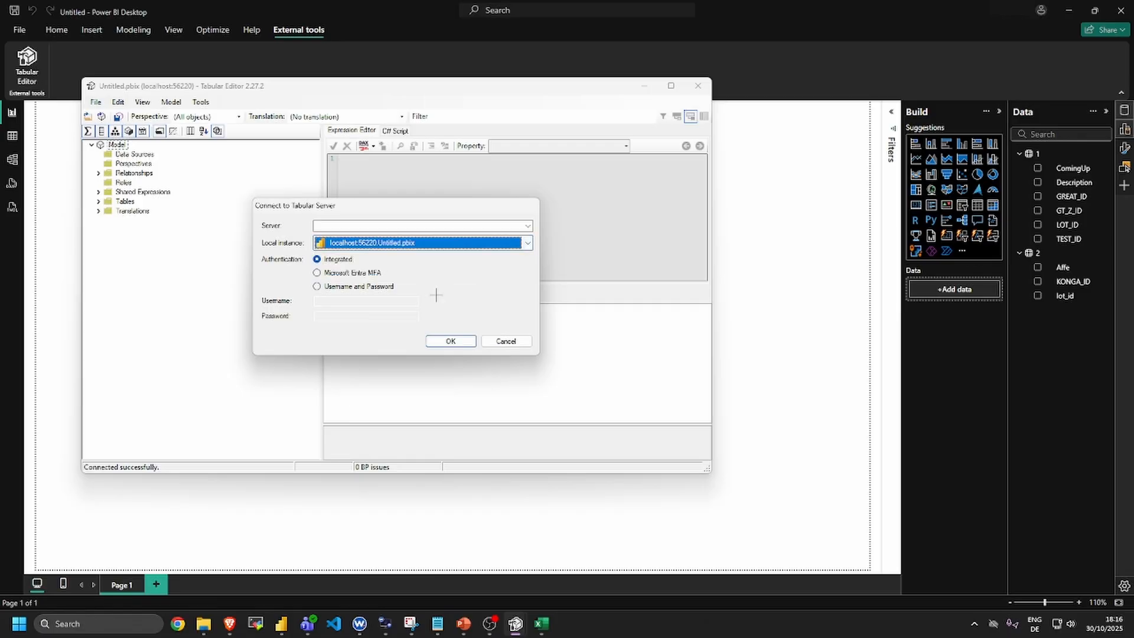
pyautogui.click(448, 342)
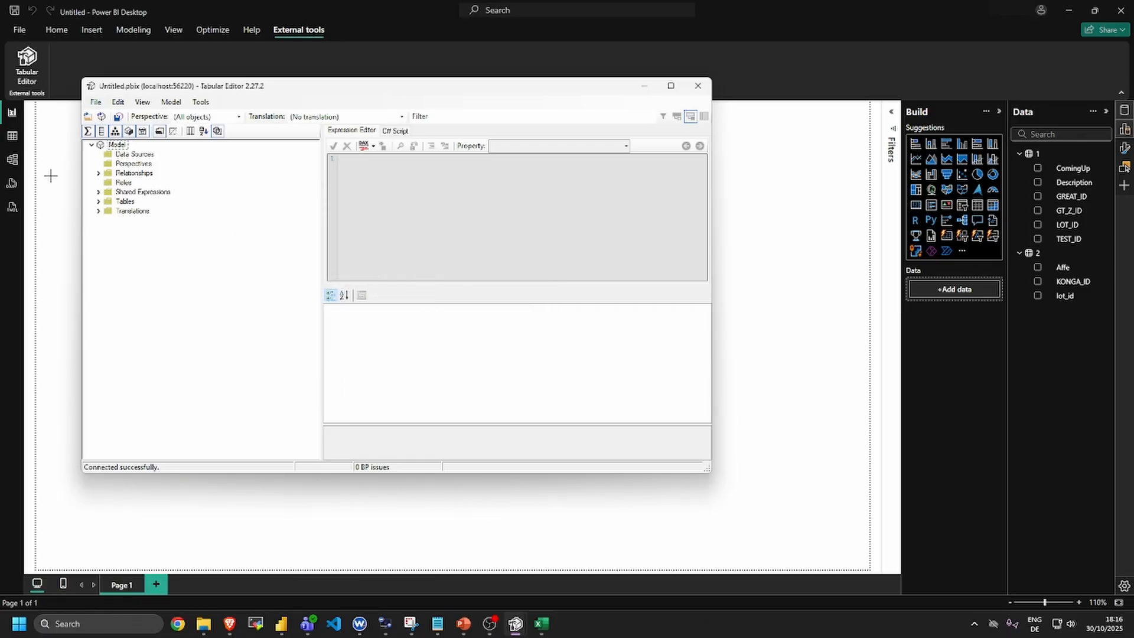
# - Examine the model's relationship properties, the env shared expression, and the columns of tables 1 and 2
pyautogui.click(98, 173)
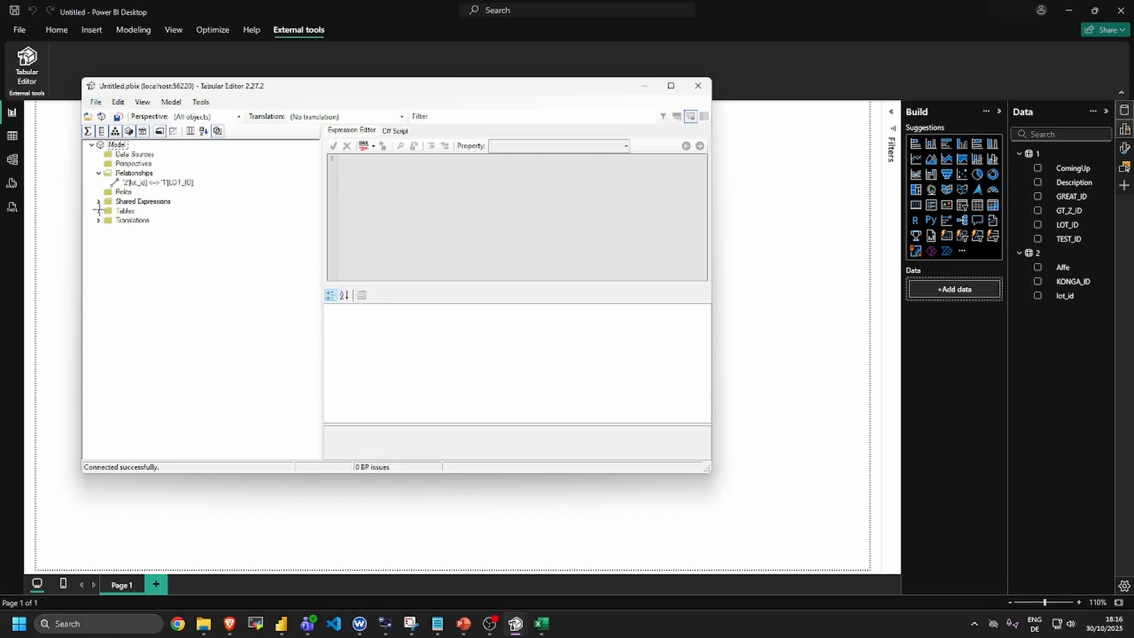
pyautogui.click(98, 202)
pyautogui.click(98, 221)
pyautogui.click(98, 248)
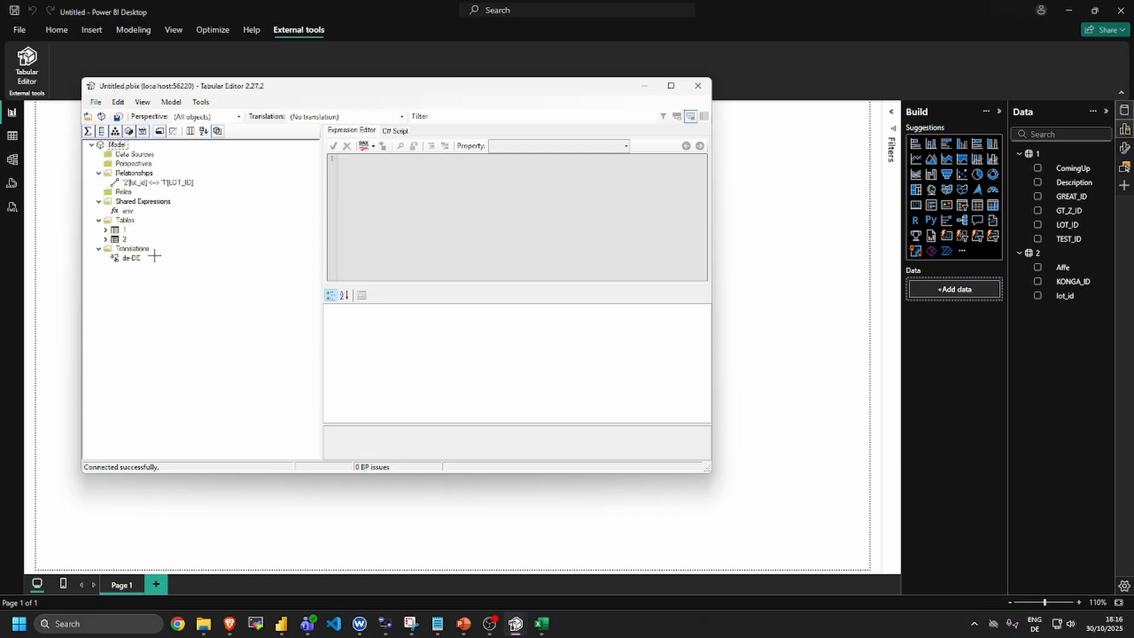
pyautogui.click(98, 249)
pyautogui.click(149, 182)
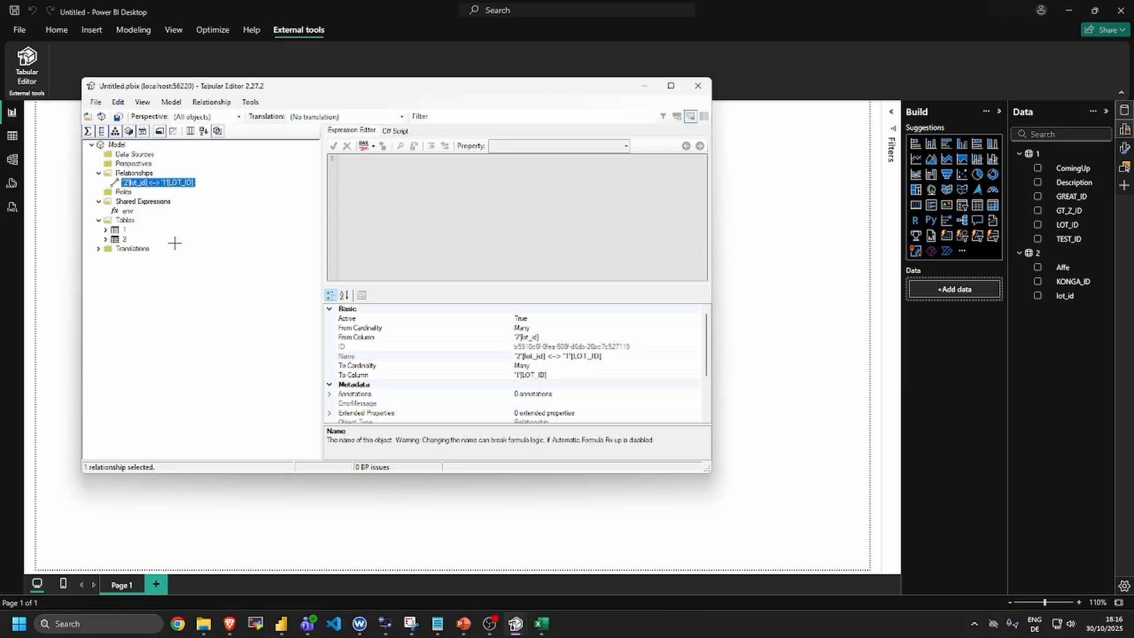
pyautogui.click(135, 211)
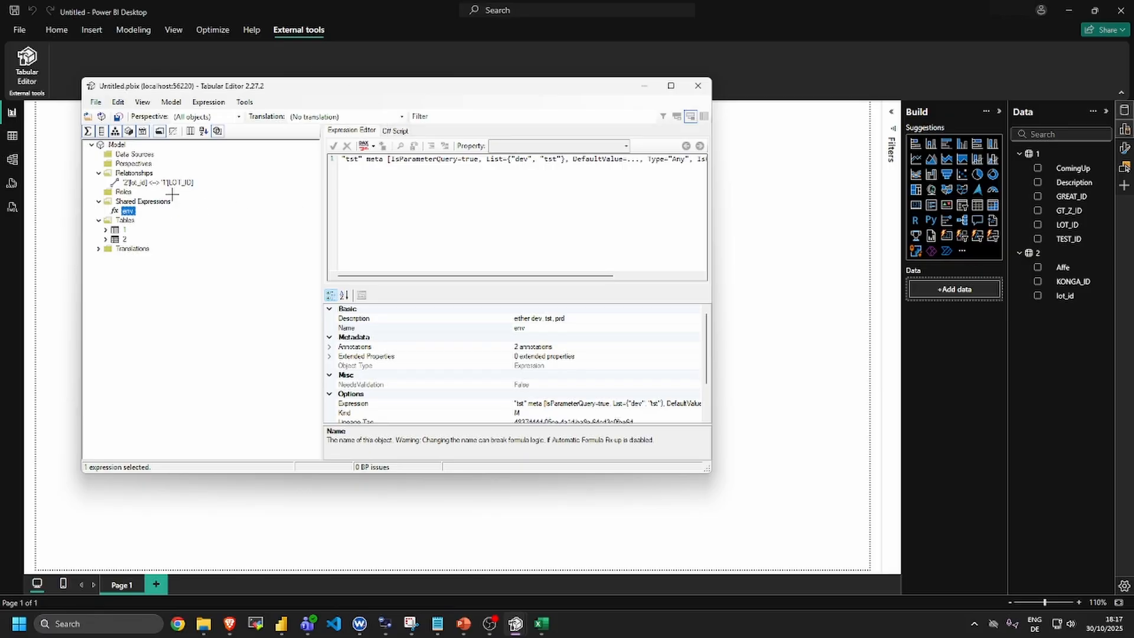
pyautogui.click(105, 239)
pyautogui.click(106, 230)
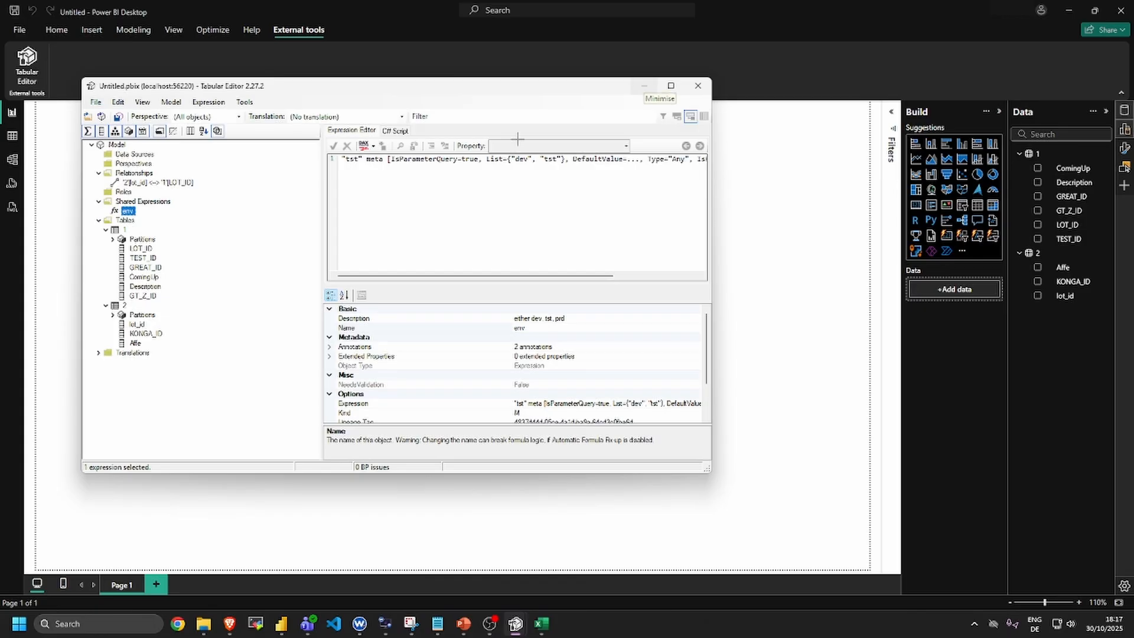
# - Paste the C# script that exports tables, columns, data types and relationships into the script editor, and enlarge the editor area
pyautogui.click(395, 130)
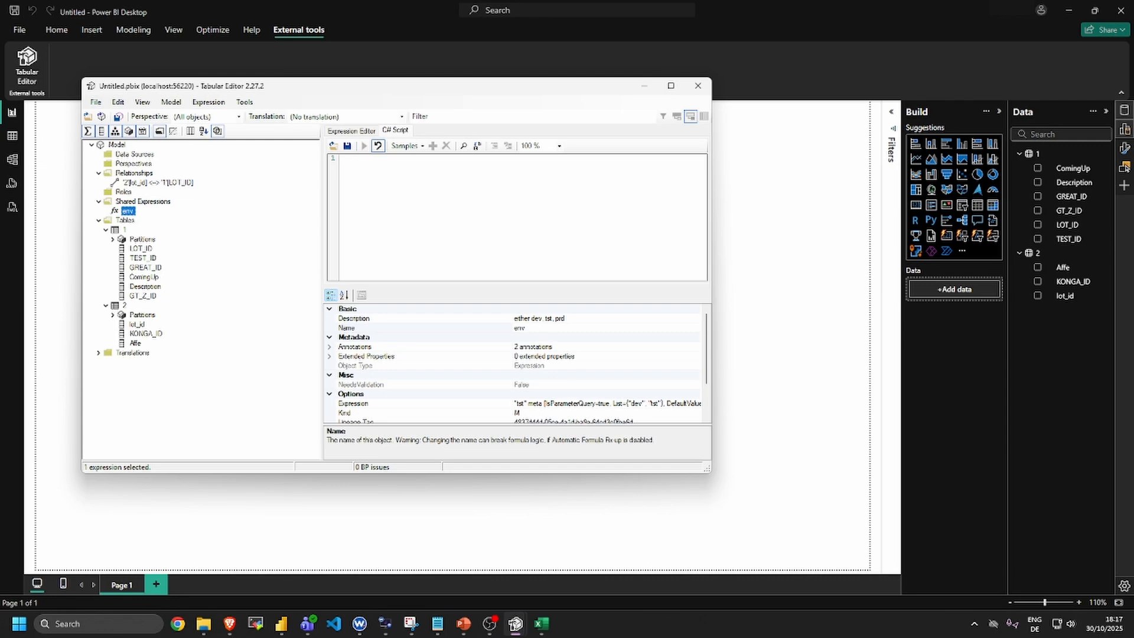
pyautogui.hotkey('alt', 'Tab')
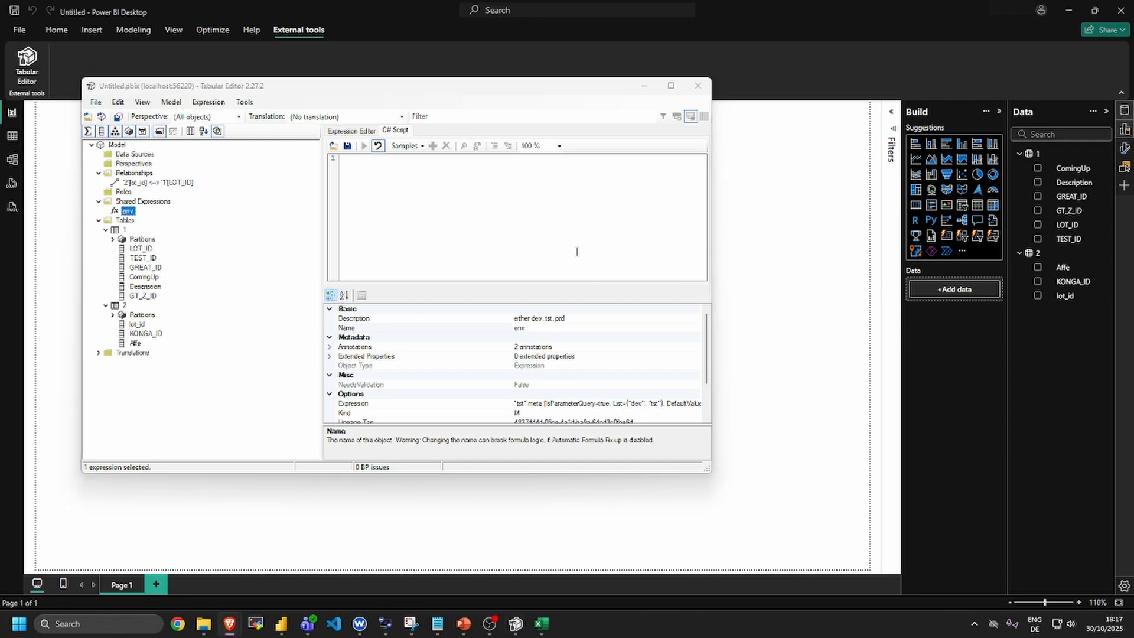
pyautogui.hotkey('alt', 'Tab')
pyautogui.hotkey('ctrl', 'v')
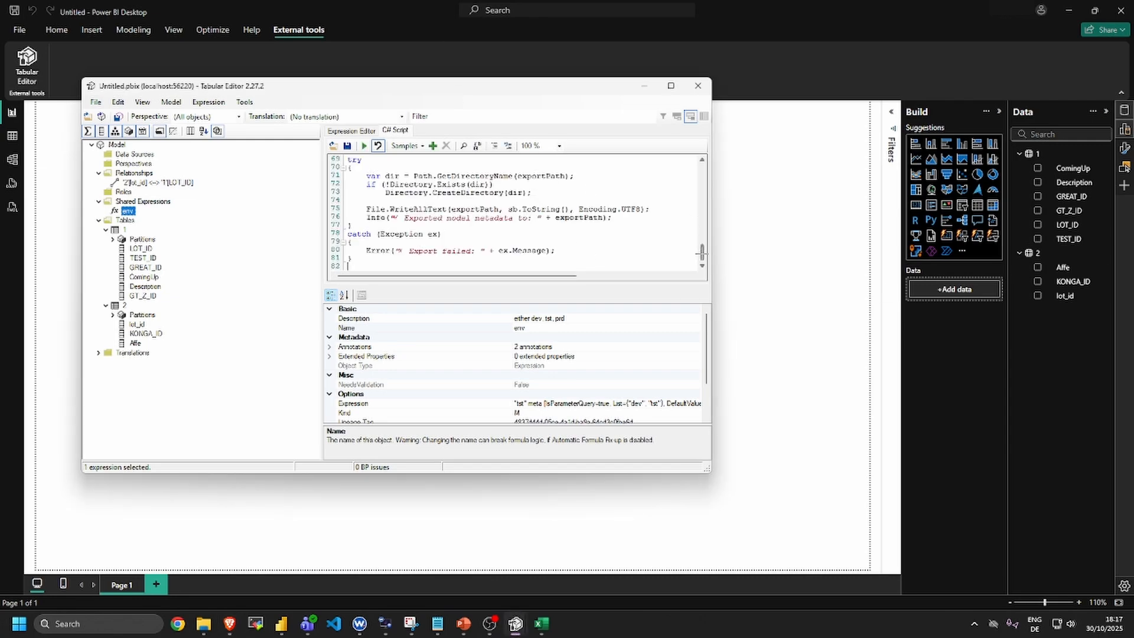
pyautogui.moveTo(702, 251); pyautogui.dragTo(703, 168)
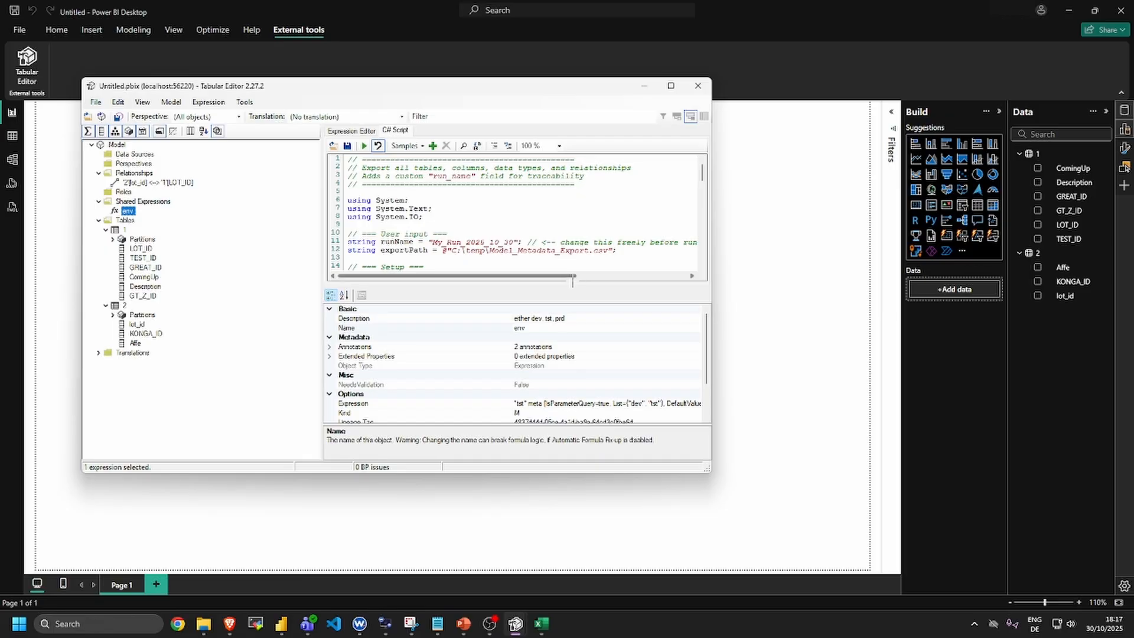
pyautogui.moveTo(572, 285); pyautogui.dragTo(572, 416)
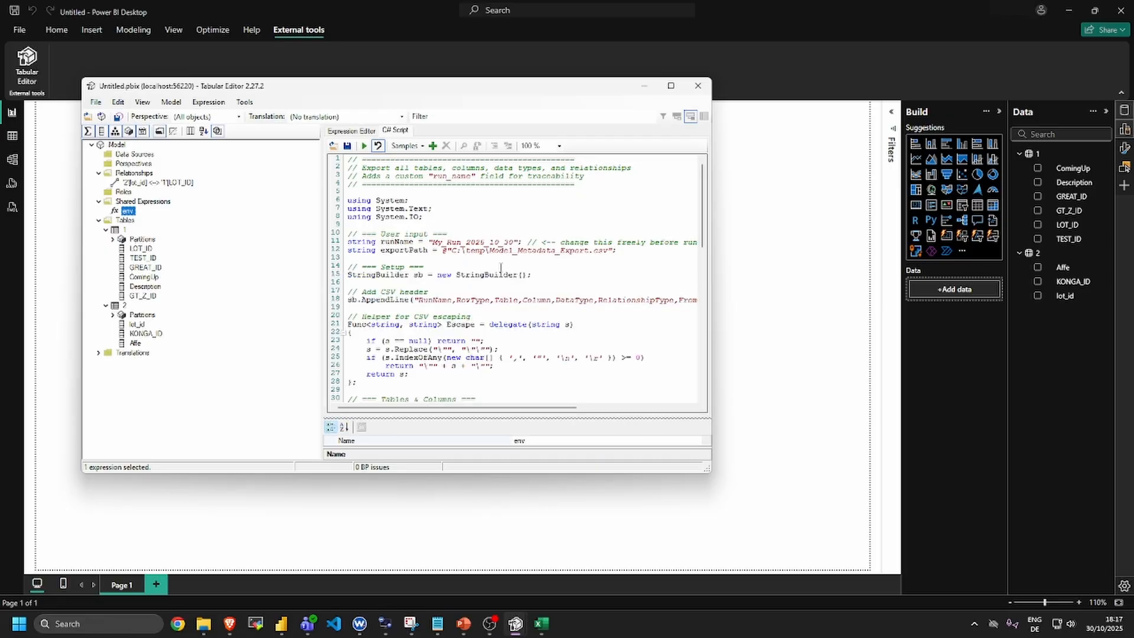
# - Review the export script, set its runName to "test" and try to run it
pyautogui.scroll(-10, 500, 189)
pyautogui.scroll(9, 488, 239)
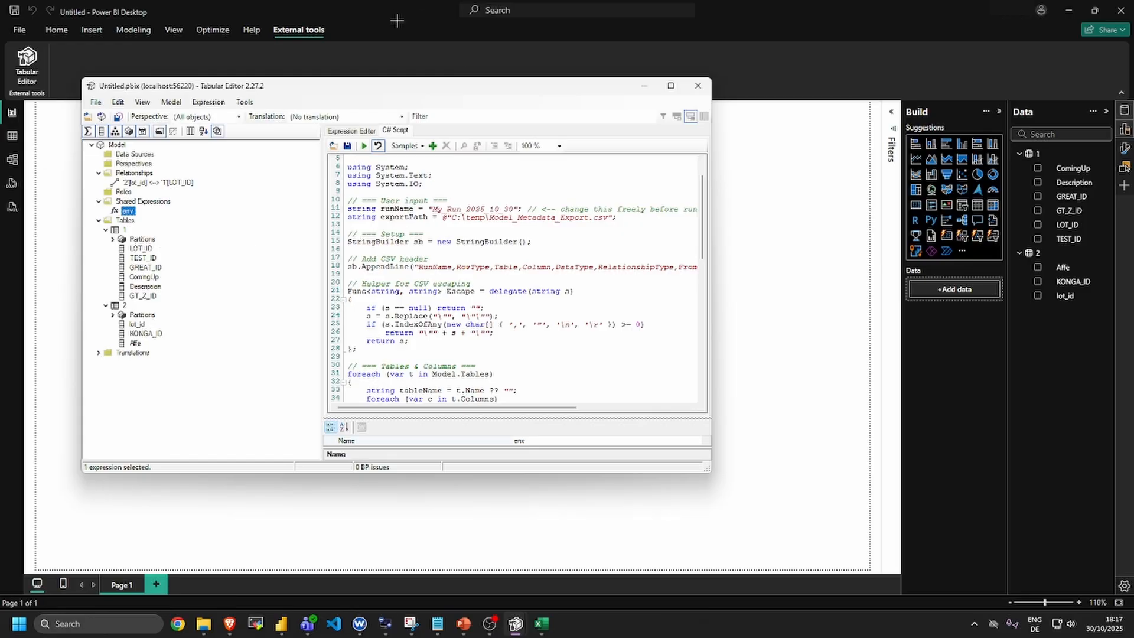
pyautogui.scroll(2, 466, 207)
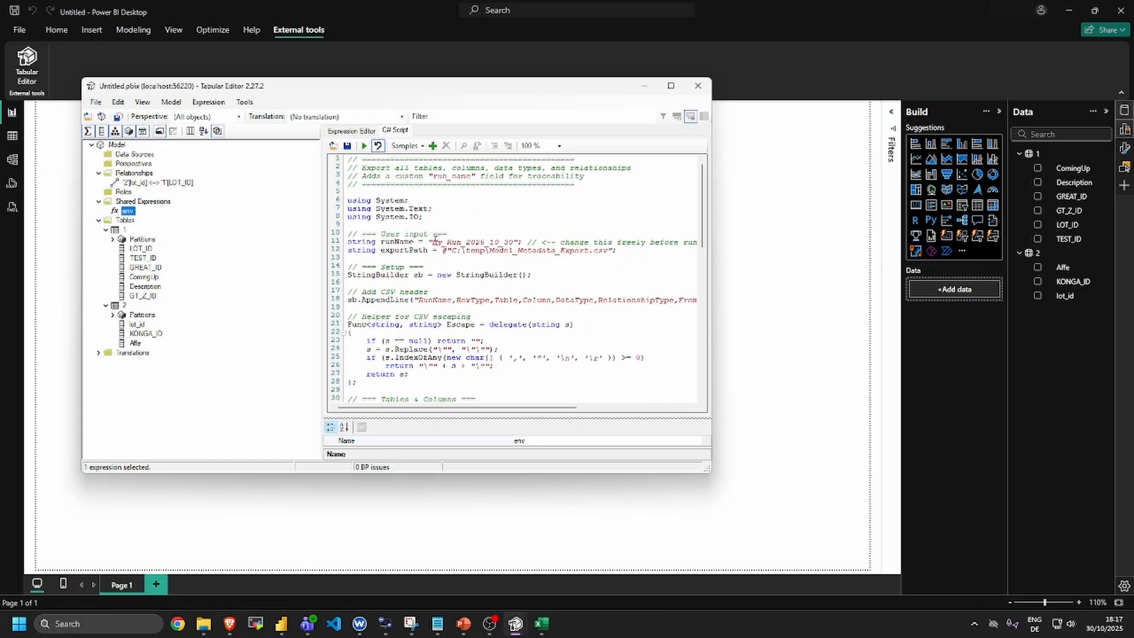
pyautogui.moveTo(435, 242); pyautogui.dragTo(517, 243)
pyautogui.write('test')
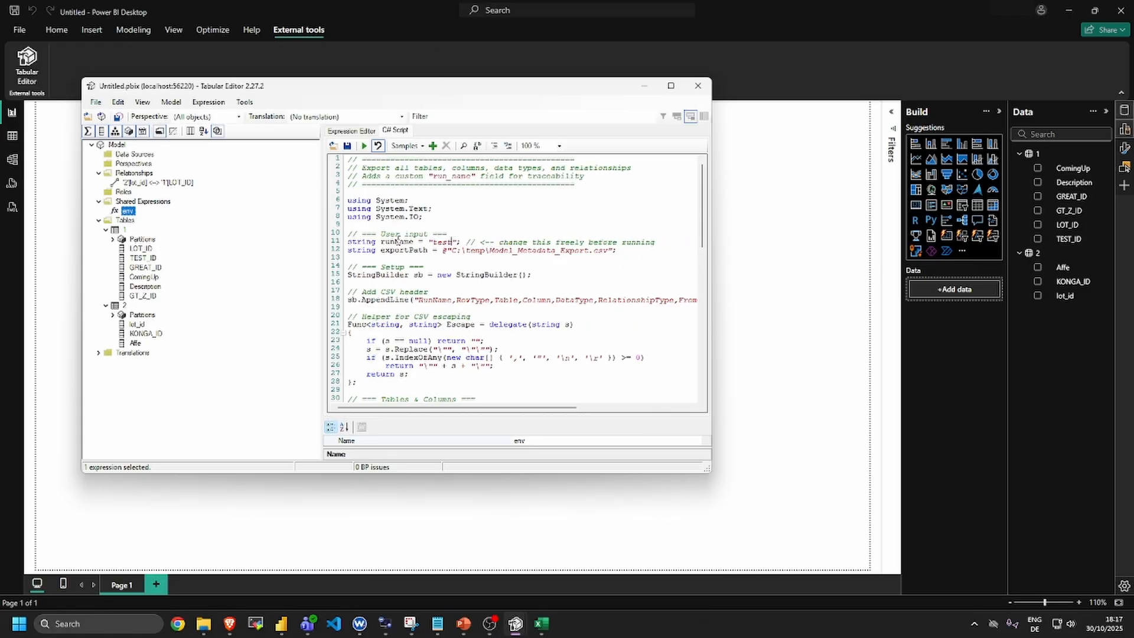
pyautogui.click(394, 241)
pyautogui.doubleClick(450, 242)
pyautogui.click(364, 146)
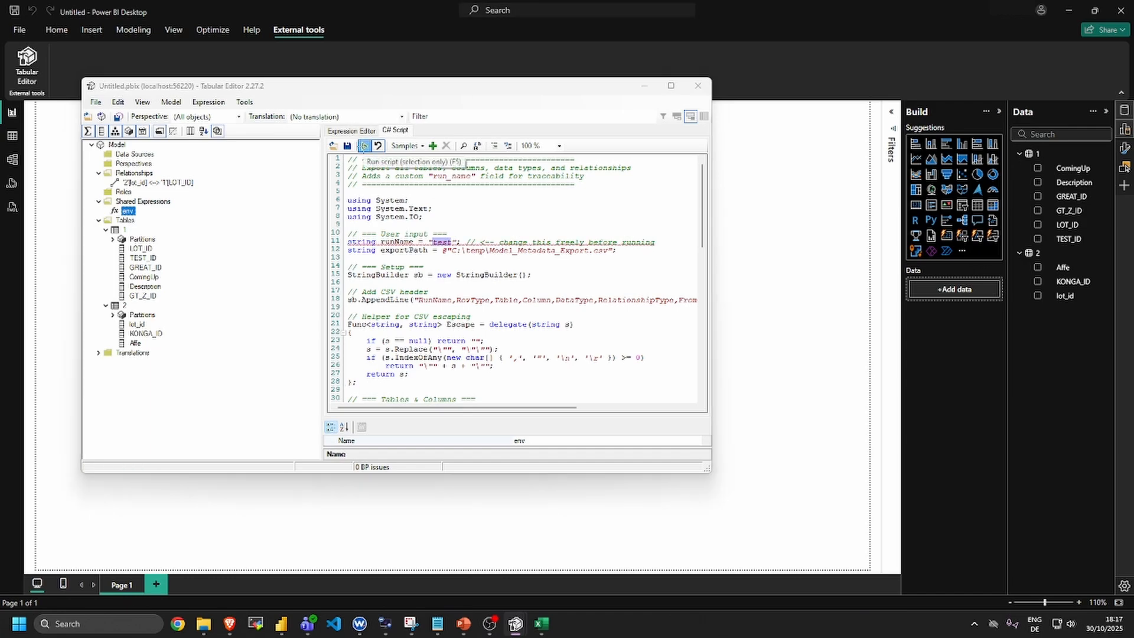
pyautogui.click(594, 349)
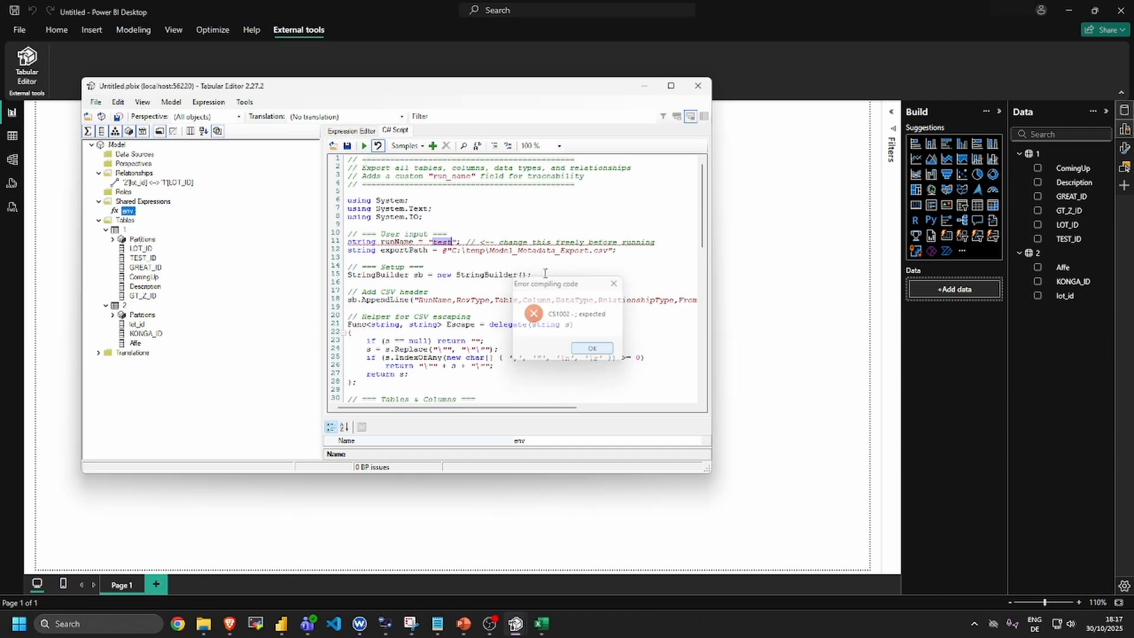
# - Change the script's runName to "tes" and try to run the whole script
pyautogui.click(451, 231)
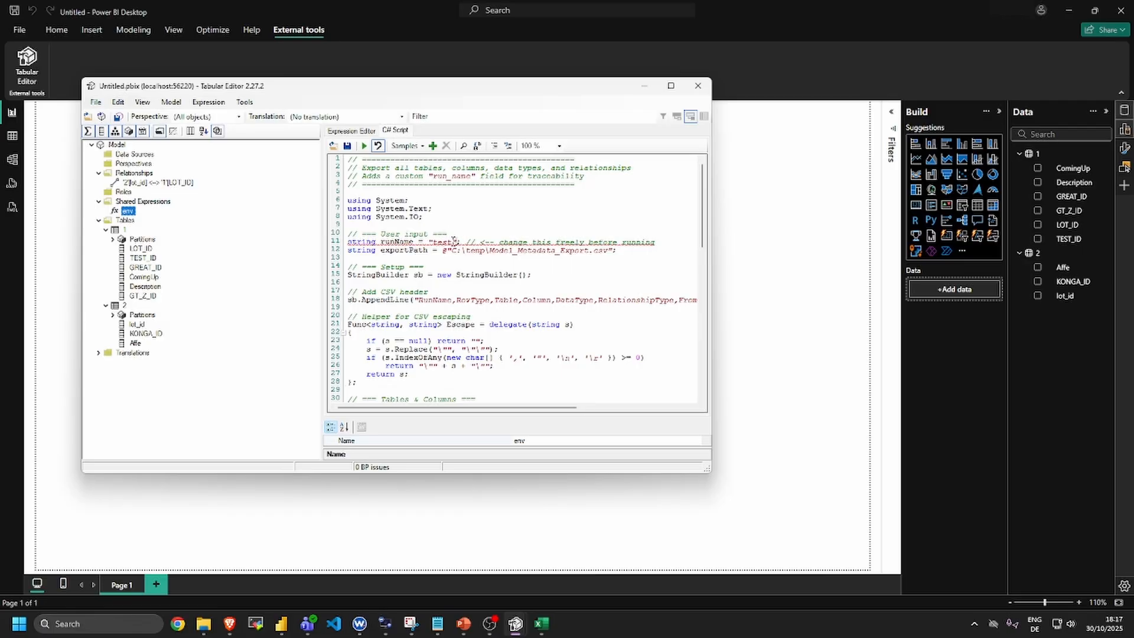
pyautogui.press('Down')
pyautogui.press('Delete')
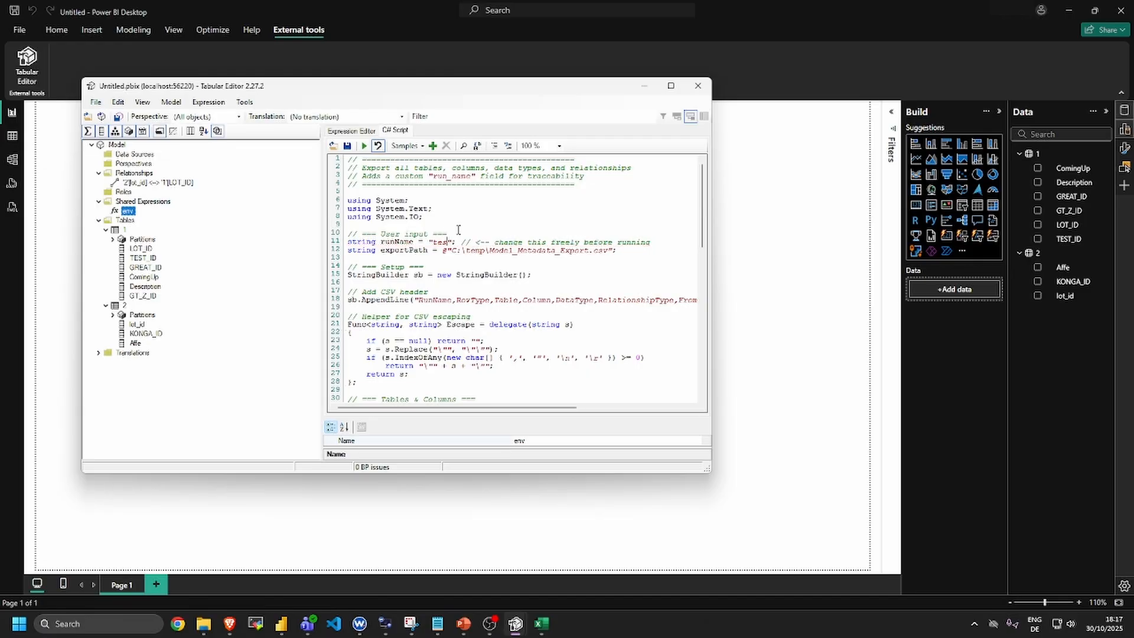
pyautogui.click(364, 146)
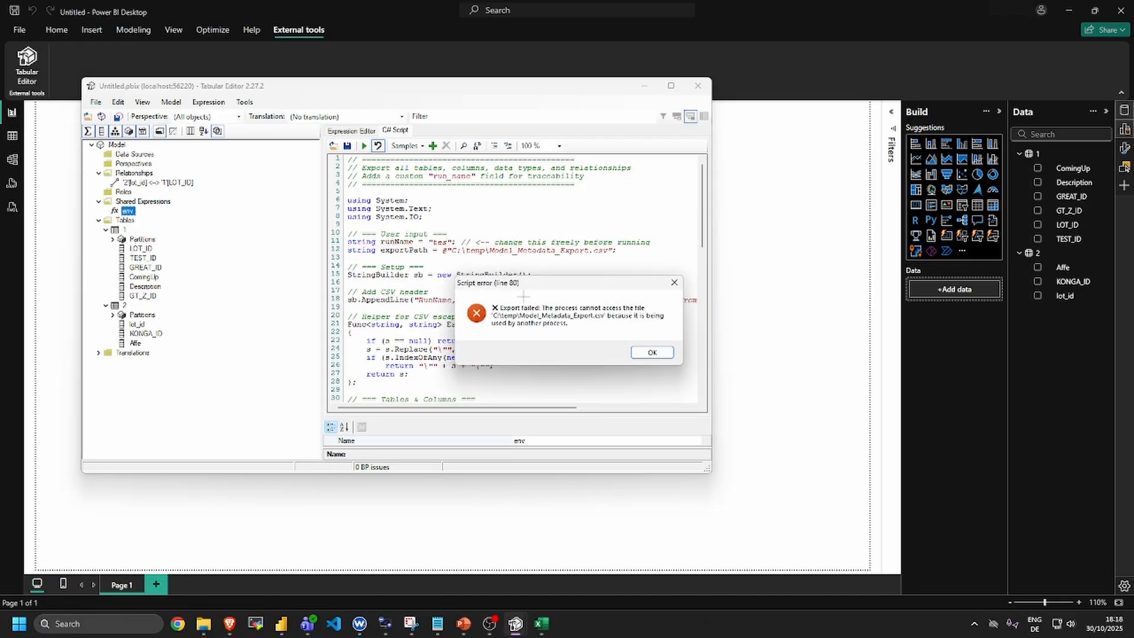
pyautogui.click(650, 352)
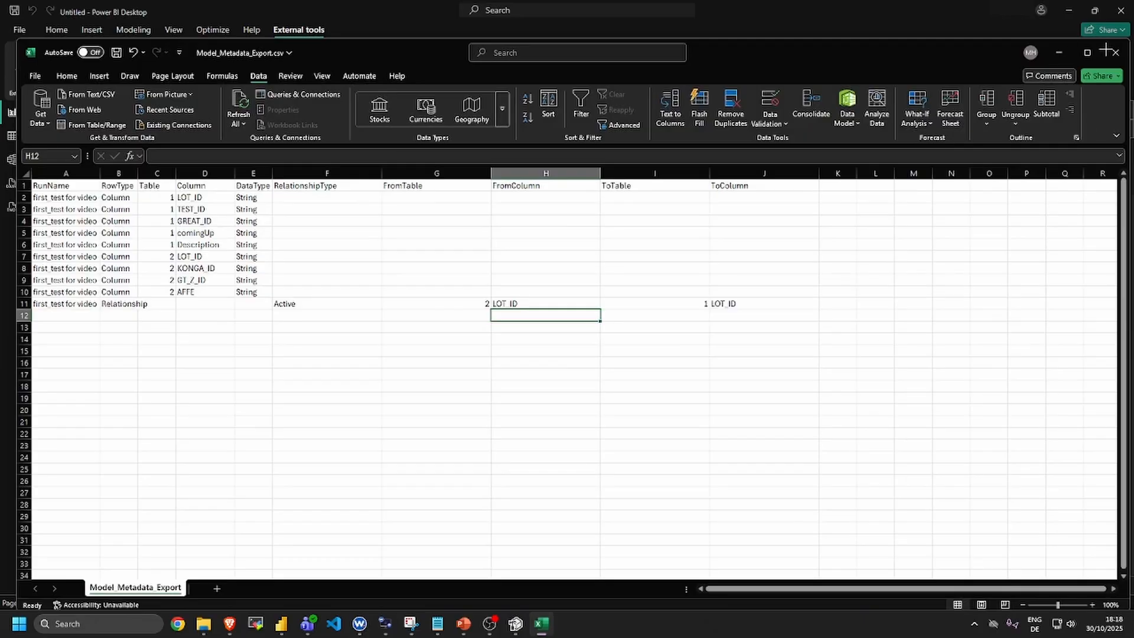
# - Close Model_Metadata_Export.csv in Excel, set the script's runName to "tst" and run the metadata export
pyautogui.click(1115, 52)
pyautogui.click(613, 415)
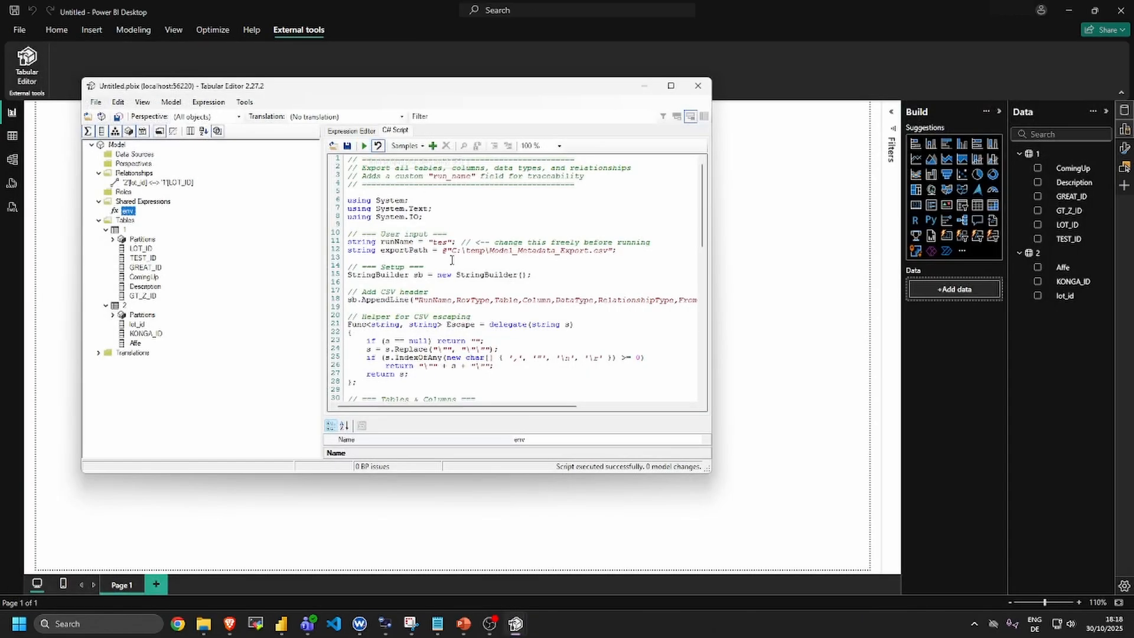
pyautogui.click(365, 145)
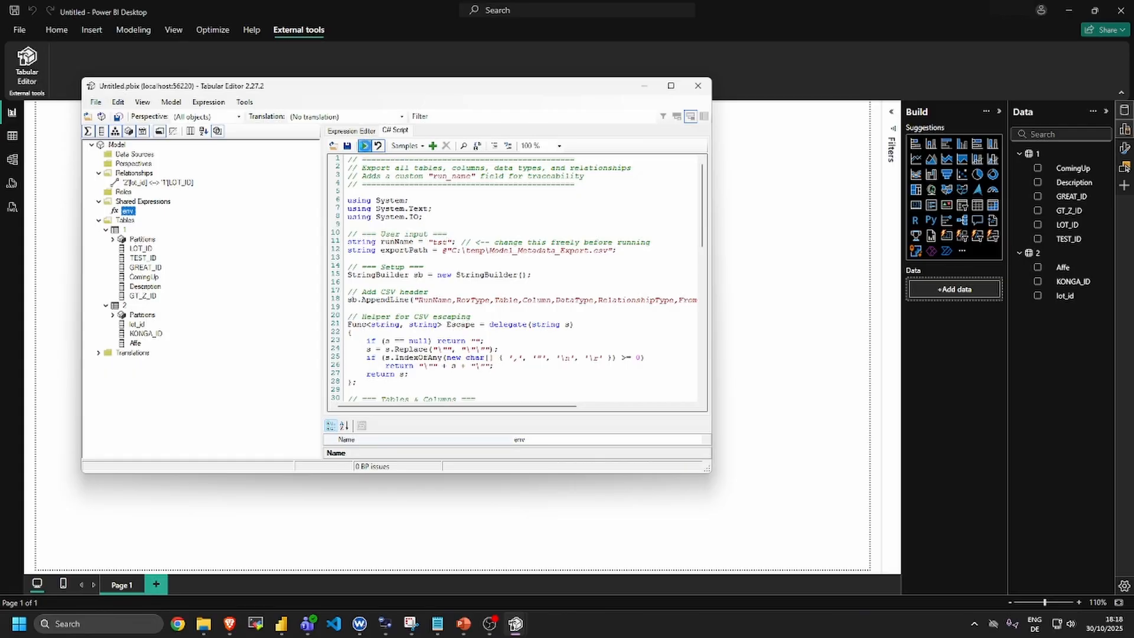
pyautogui.click(620, 349)
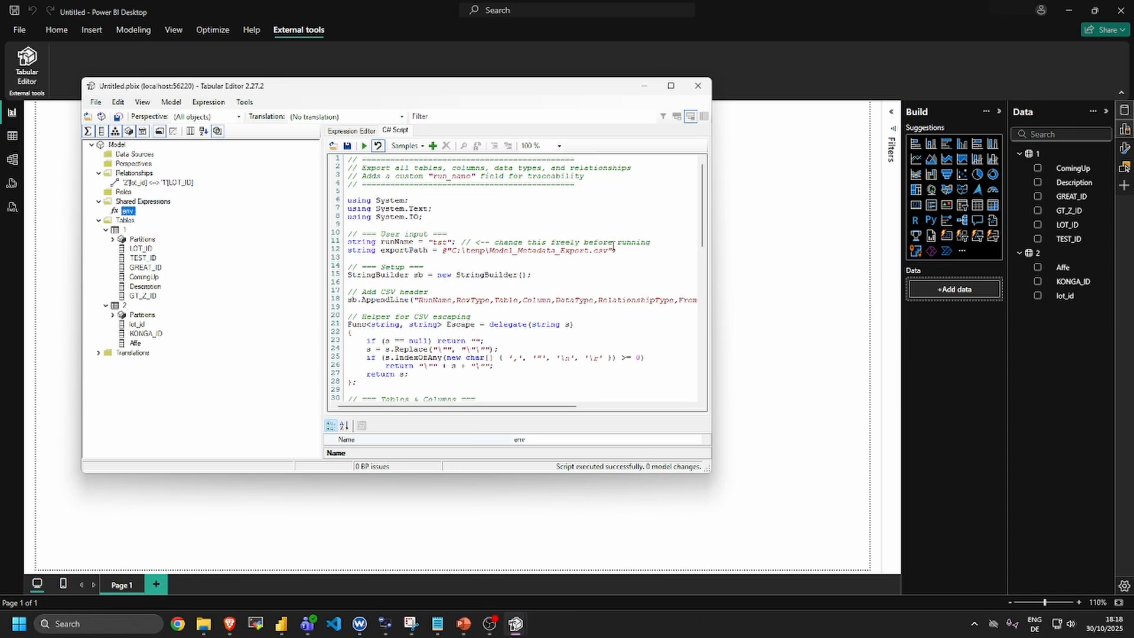
# - Change the exportPath file name to Model_Metadata_Export_tst.csv and run the script
pyautogui.write('_tst')
pyautogui.click(365, 145)
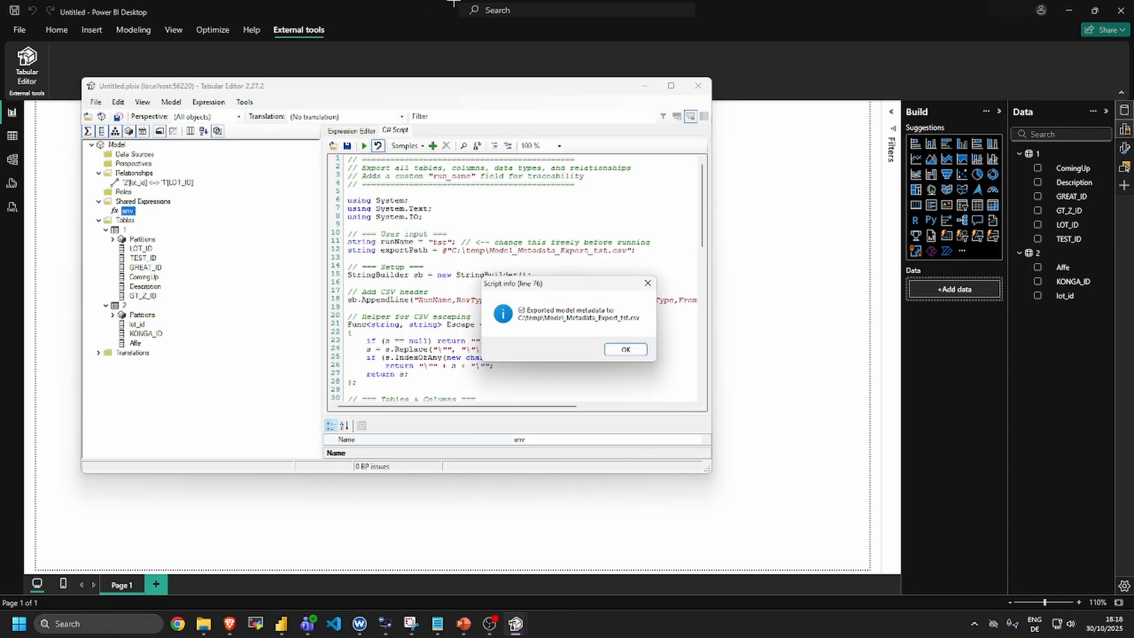
pyautogui.click(624, 349)
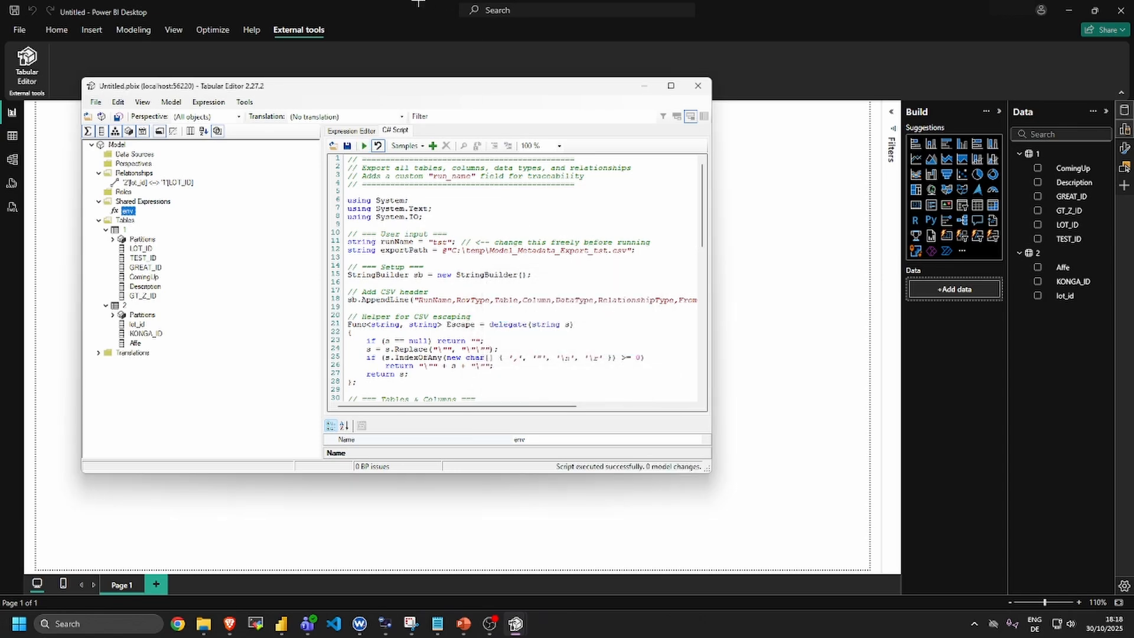
# - Switch to Power BI Desktop, set the env parameter's current value to dev in the Power Query Editor, and apply the change
pyautogui.click(381, 9)
pyautogui.click(56, 30)
pyautogui.click(331, 59)
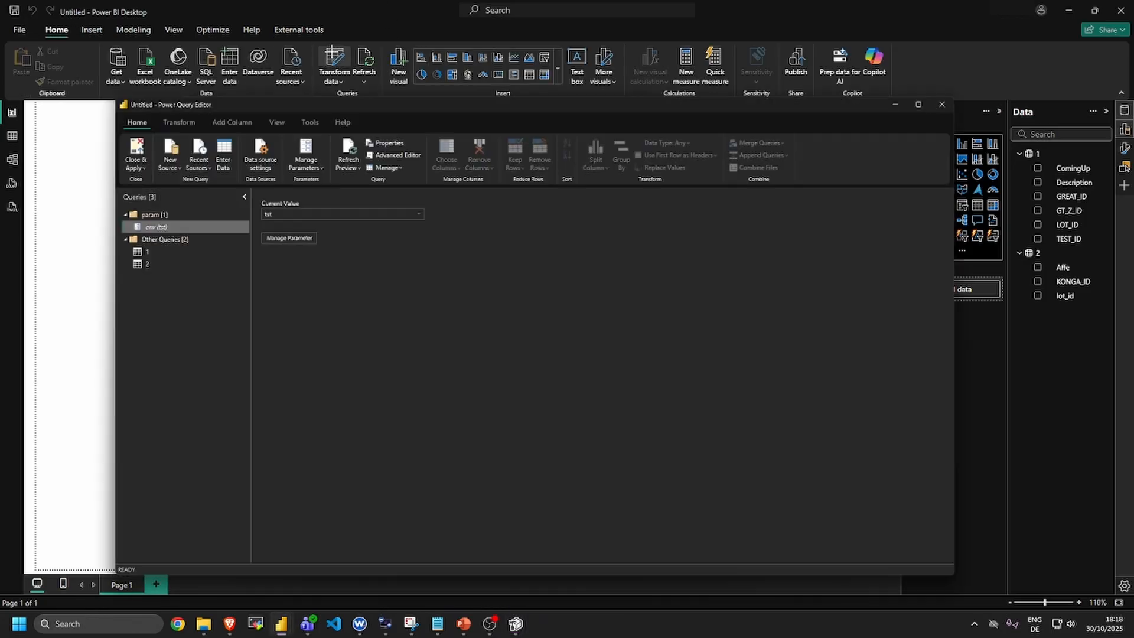
pyautogui.click(441, 156)
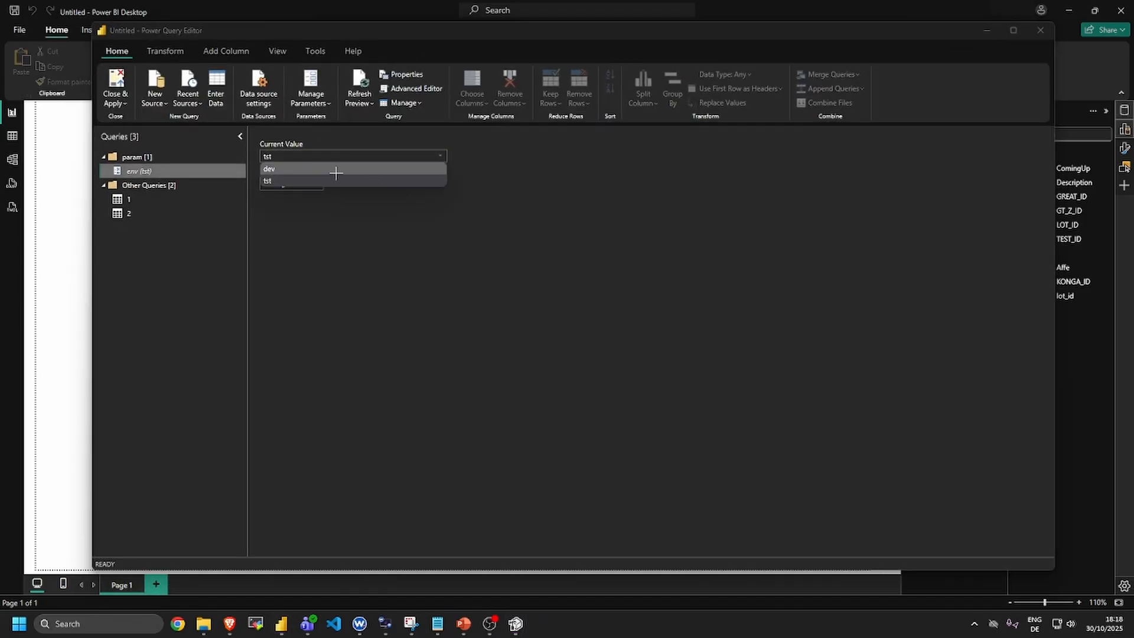
pyautogui.click(331, 167)
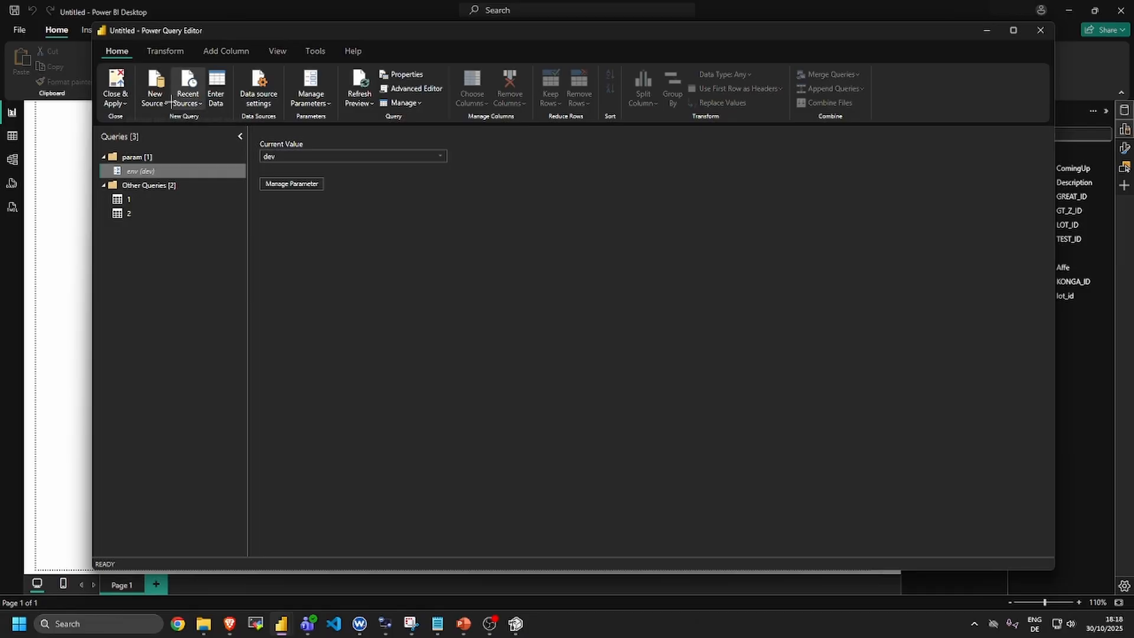
pyautogui.click(71, 147)
pyautogui.click(784, 110)
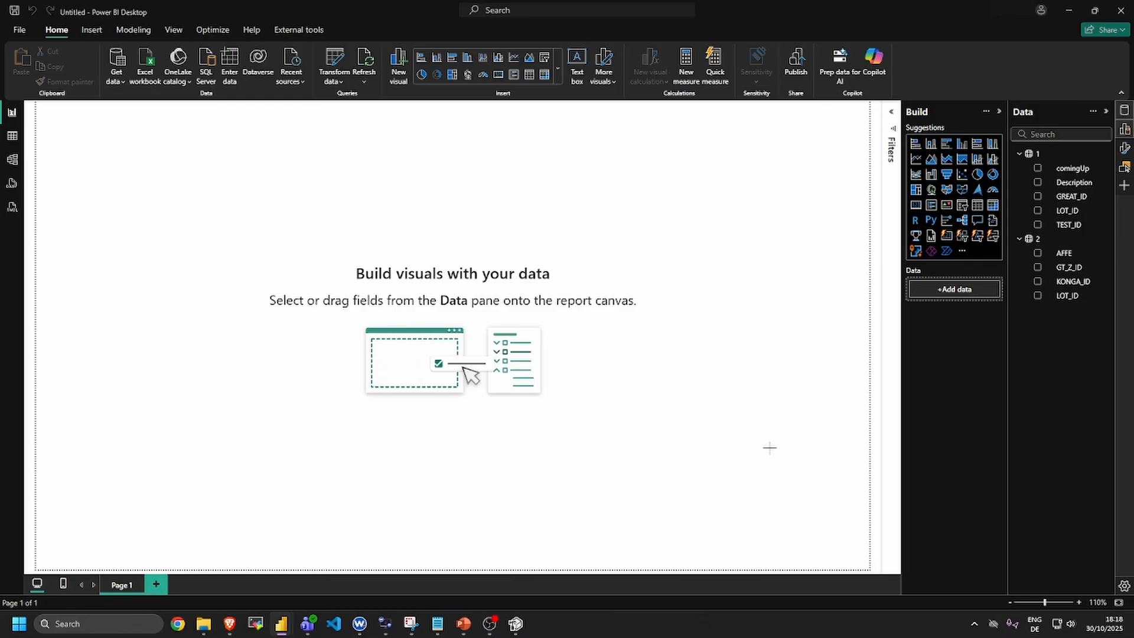
# - Switch to the Tabular Editor window holding the Untitled.pbix export script and set runName to "dev"
pyautogui.moveTo(517, 621)
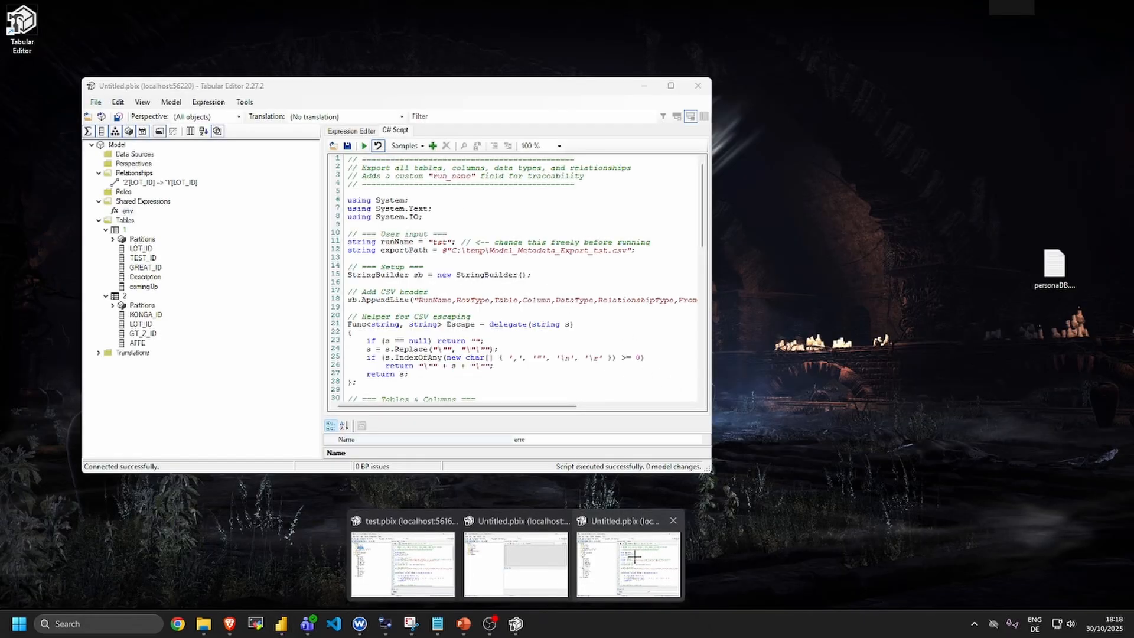
pyautogui.click(635, 557)
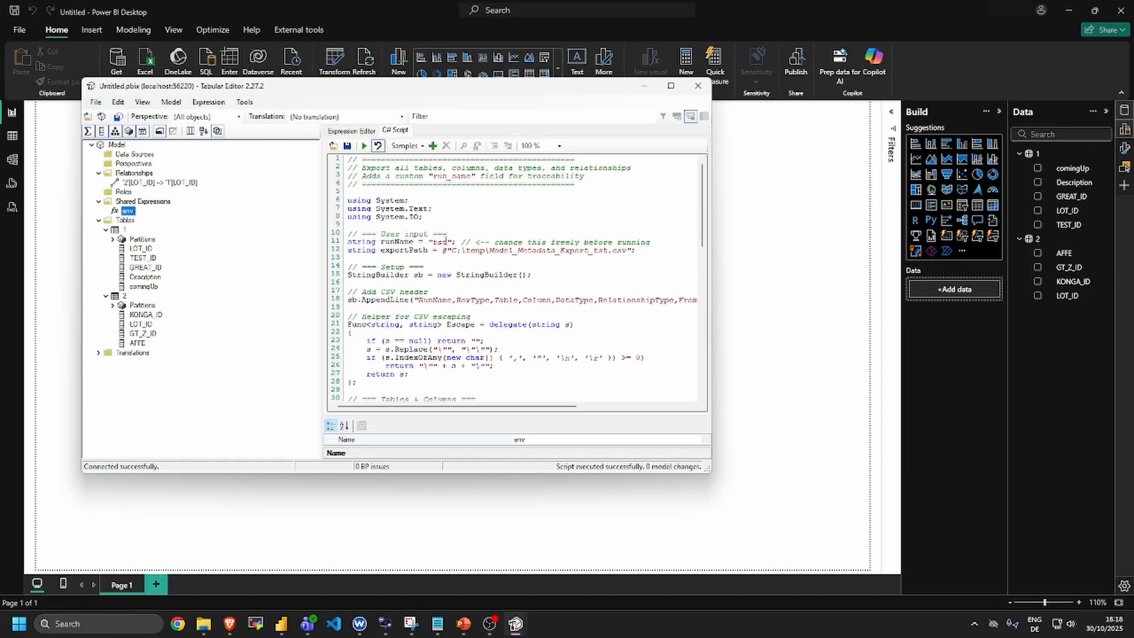
pyautogui.press('BackSpace')
pyautogui.press('BackSpace')
pyautogui.press('BackSpace')
pyautogui.write('dev')
# - Change the exportPath file name to Model_Metadata_Export_dev.csv and run the export script
pyautogui.click(607, 253)
pyautogui.press('BackSpace')
pyautogui.press('BackSpace')
pyautogui.press('BackSpace')
pyautogui.write('dev')
pyautogui.click(364, 145)
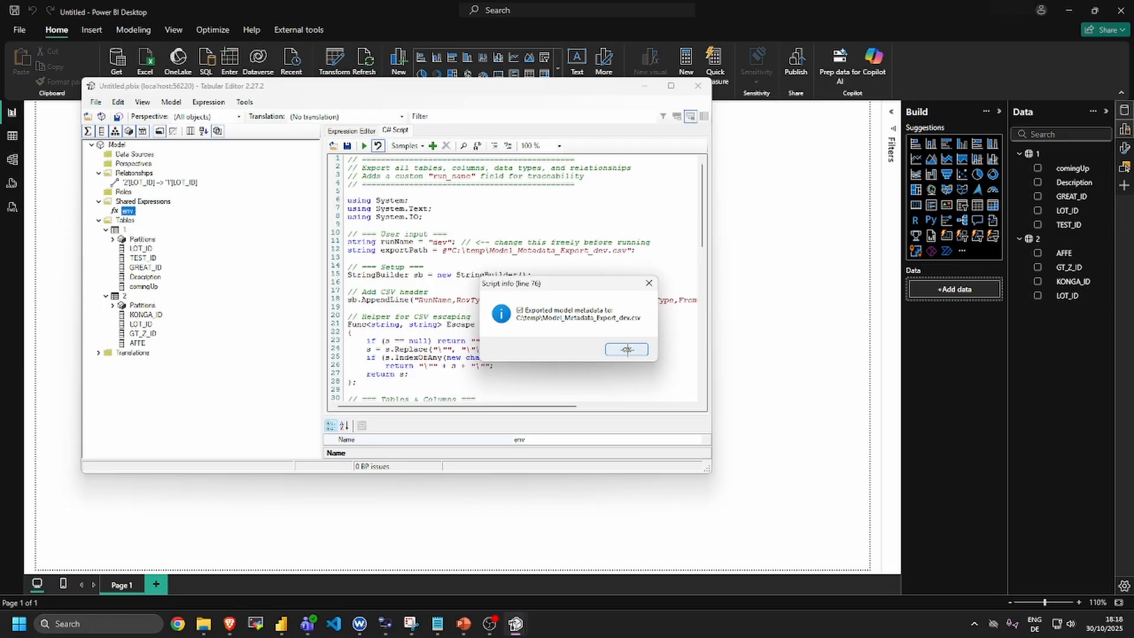
pyautogui.click(626, 350)
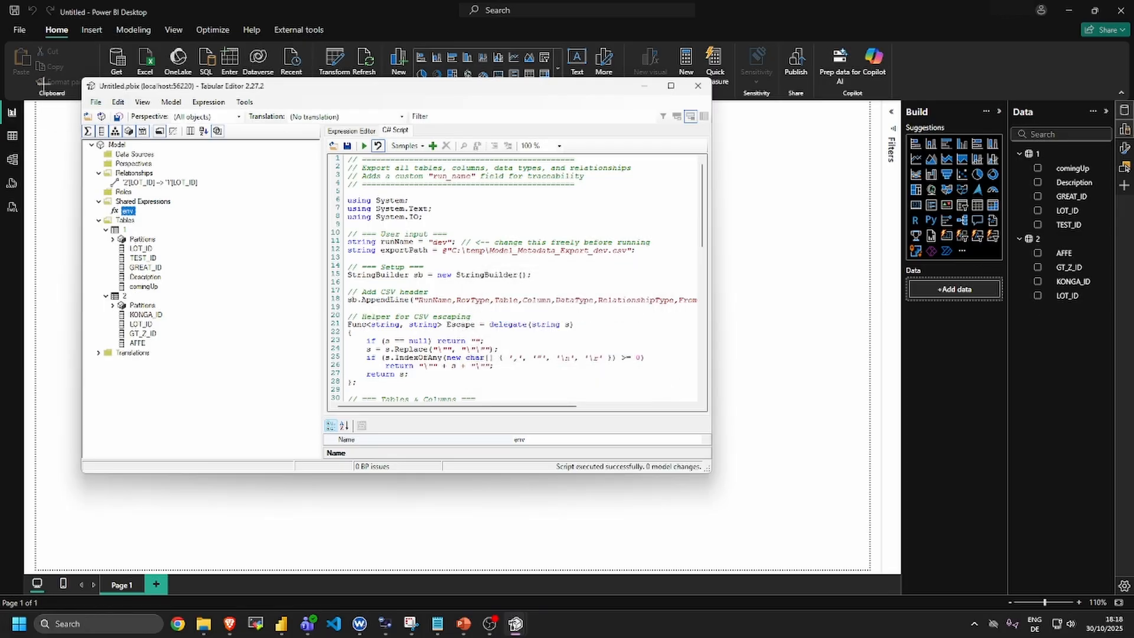
# - Switch to Power BI Desktop and save the report as "video demo" in C:\0filesystem
pyautogui.click(45, 149)
pyautogui.hotkey('ctrl', 's')
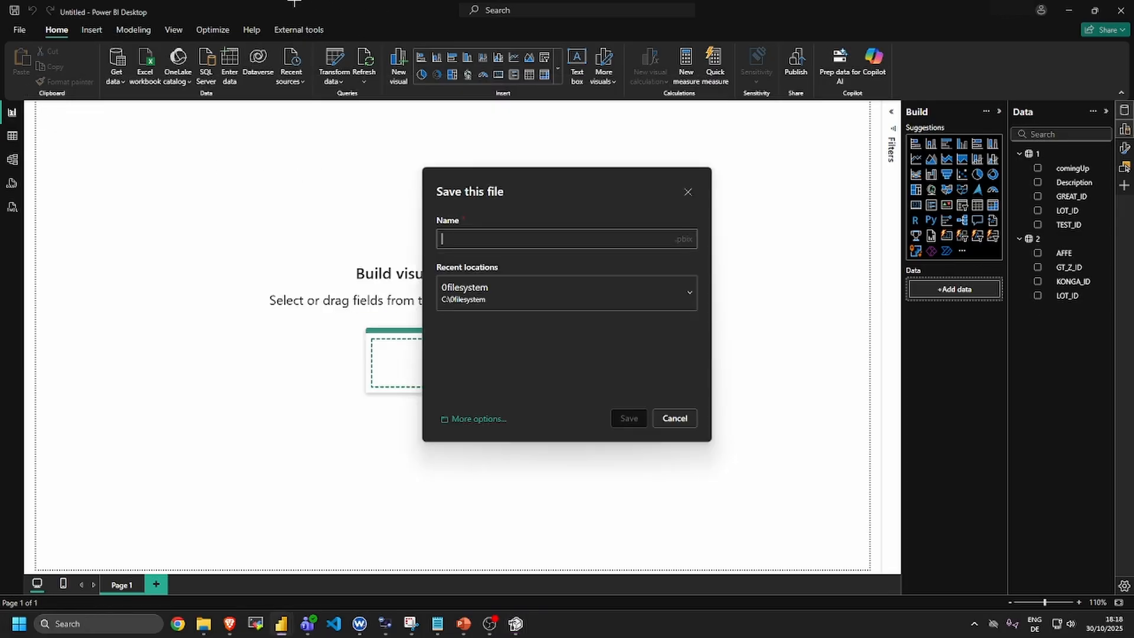
pyautogui.click(688, 192)
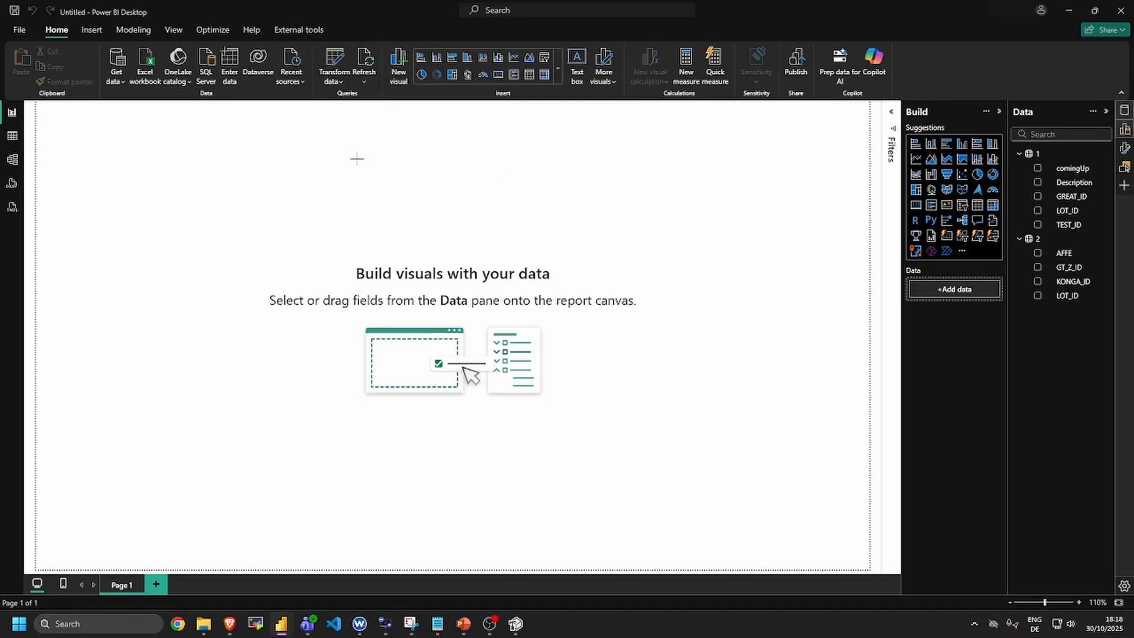
pyautogui.hotkey('ctrl', 's')
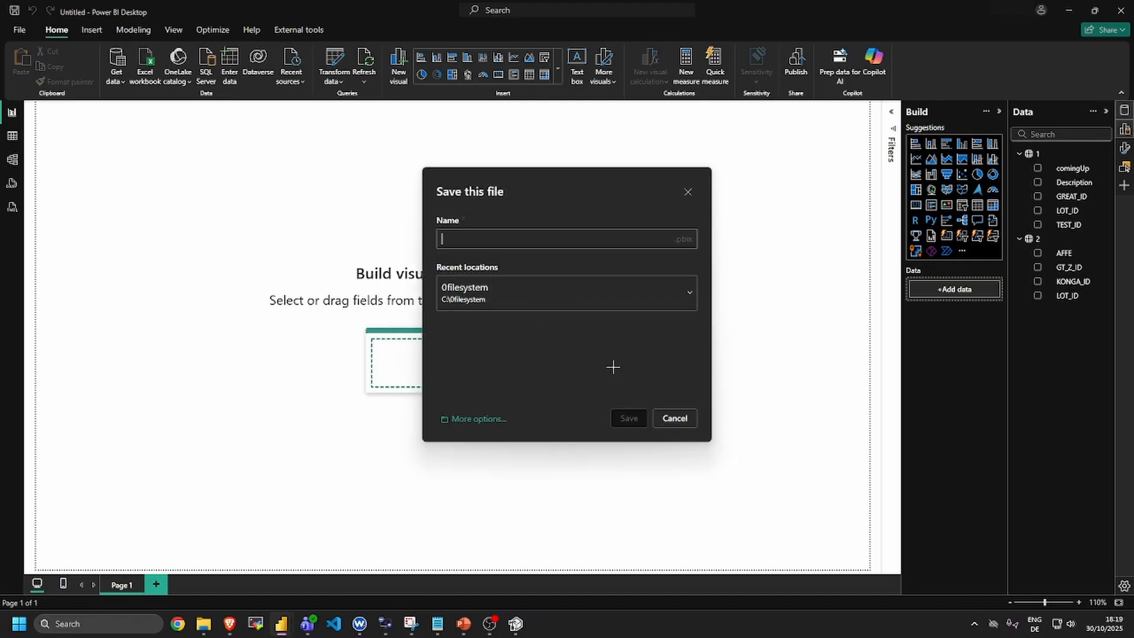
pyautogui.write('video d')
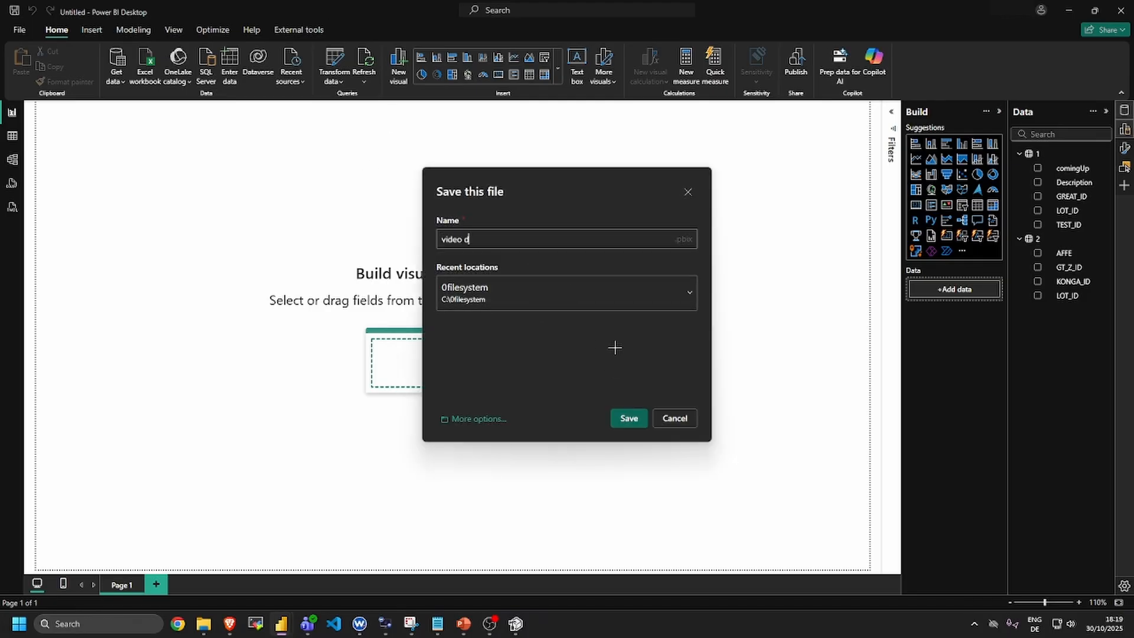
pyautogui.write('emo')
pyautogui.click(627, 419)
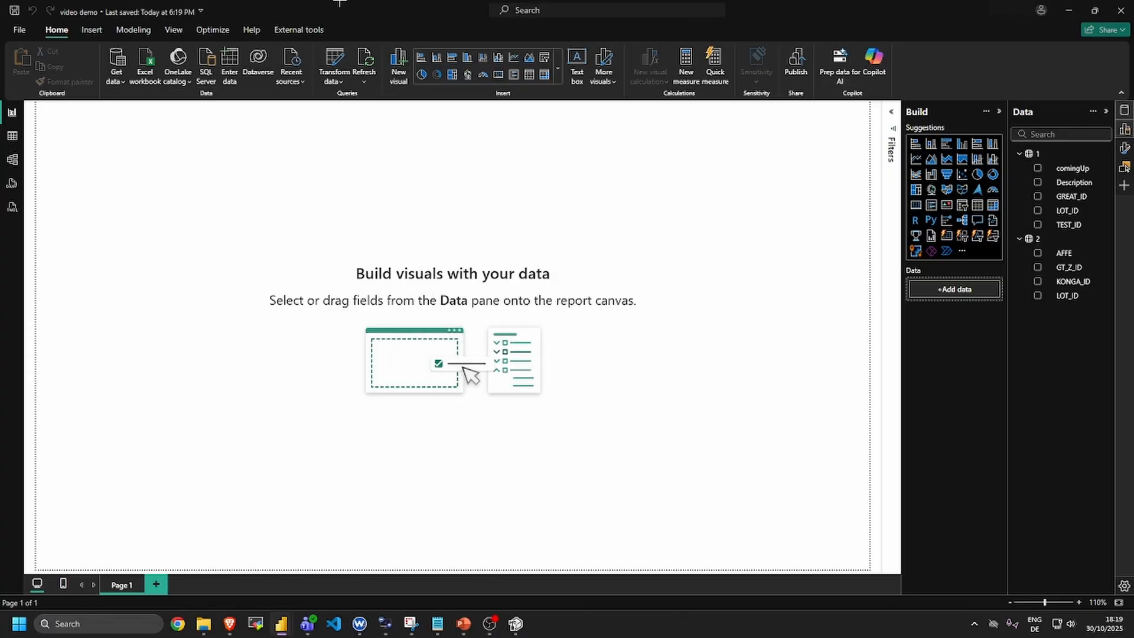
# - Return to the Untitled.pbix window in Tabular Editor and rerun the dev metadata export script
pyautogui.moveTo(515, 624)
pyautogui.click(626, 571)
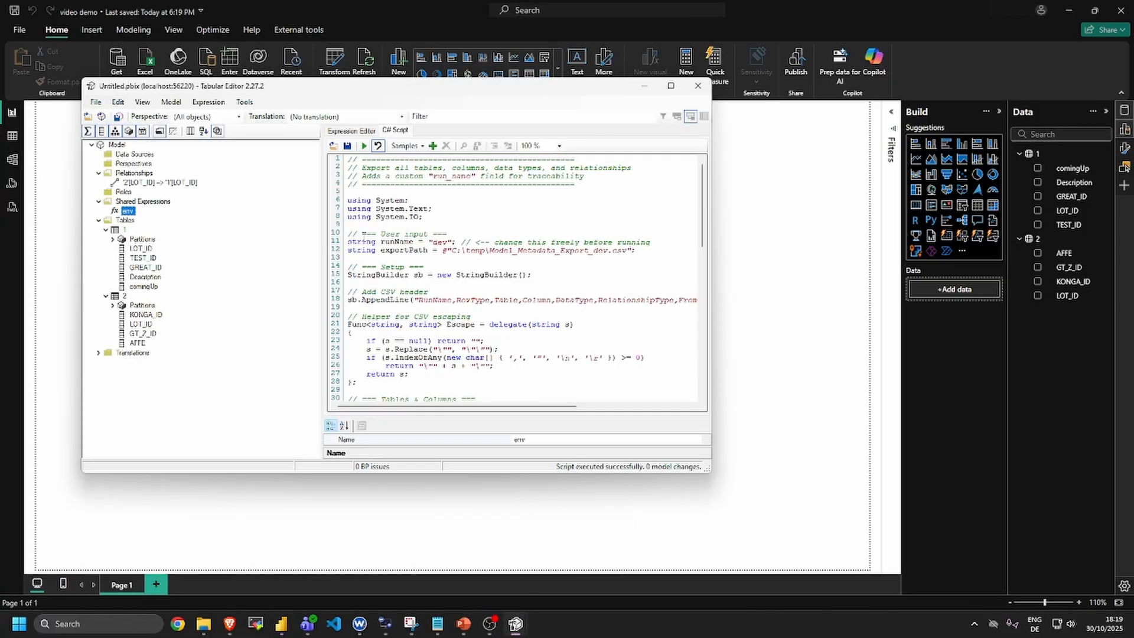
pyautogui.click(365, 146)
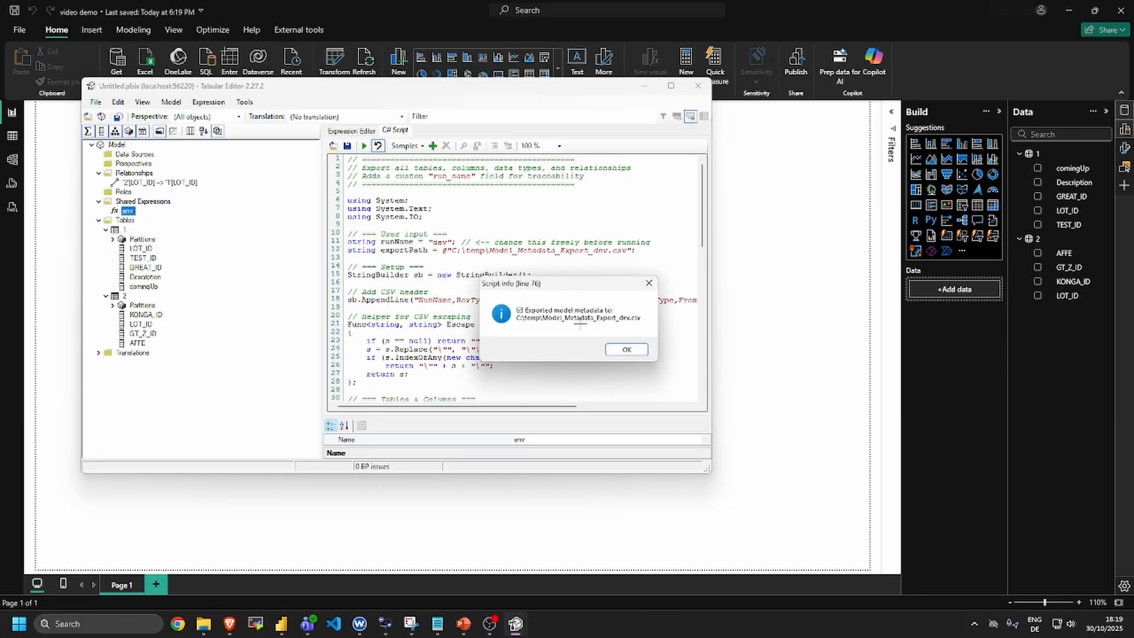
pyautogui.click(625, 347)
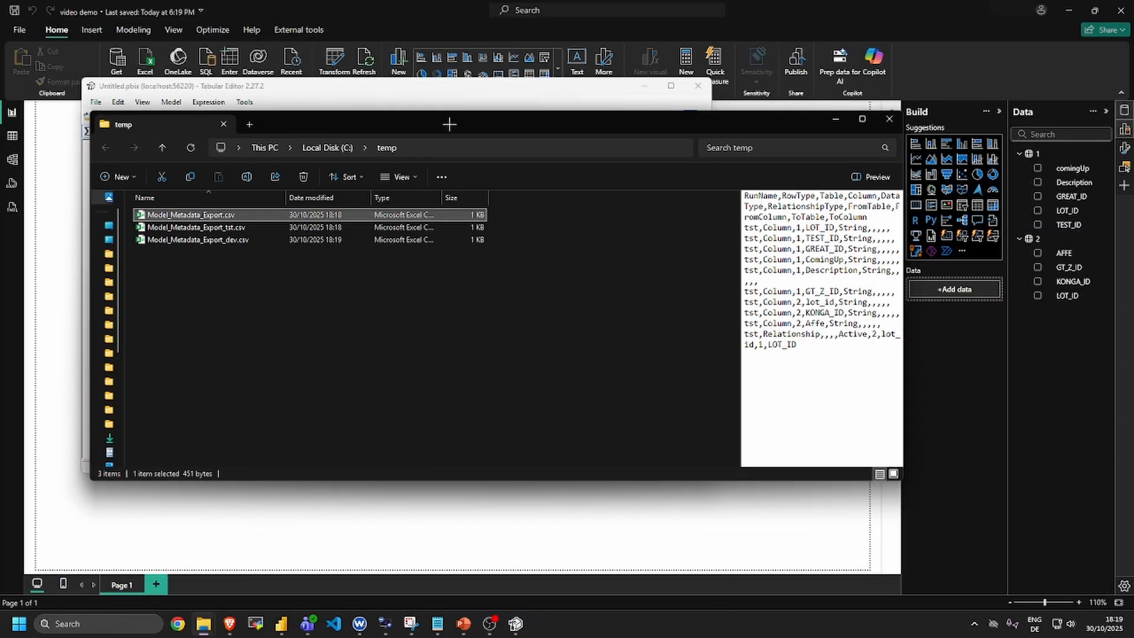
# - Compare the previews of Model_Metadata_Export_dev.csv and Model_Metadata_Export_tst.csv in the temp folder
pyautogui.moveTo(449, 123); pyautogui.dragTo(536, 116)
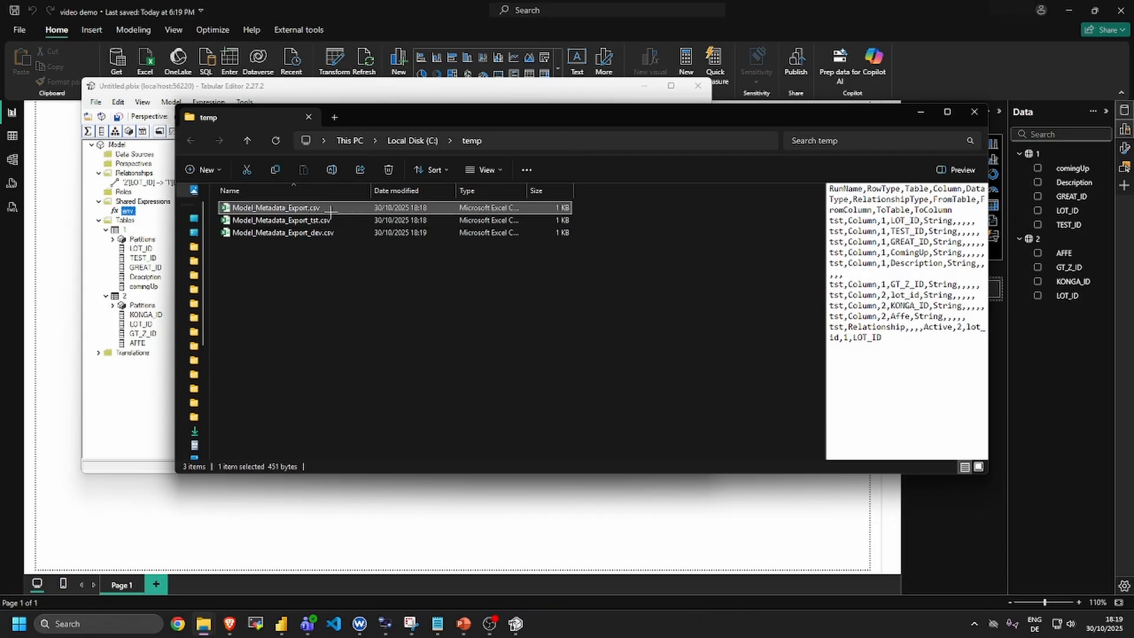
pyautogui.click(319, 232)
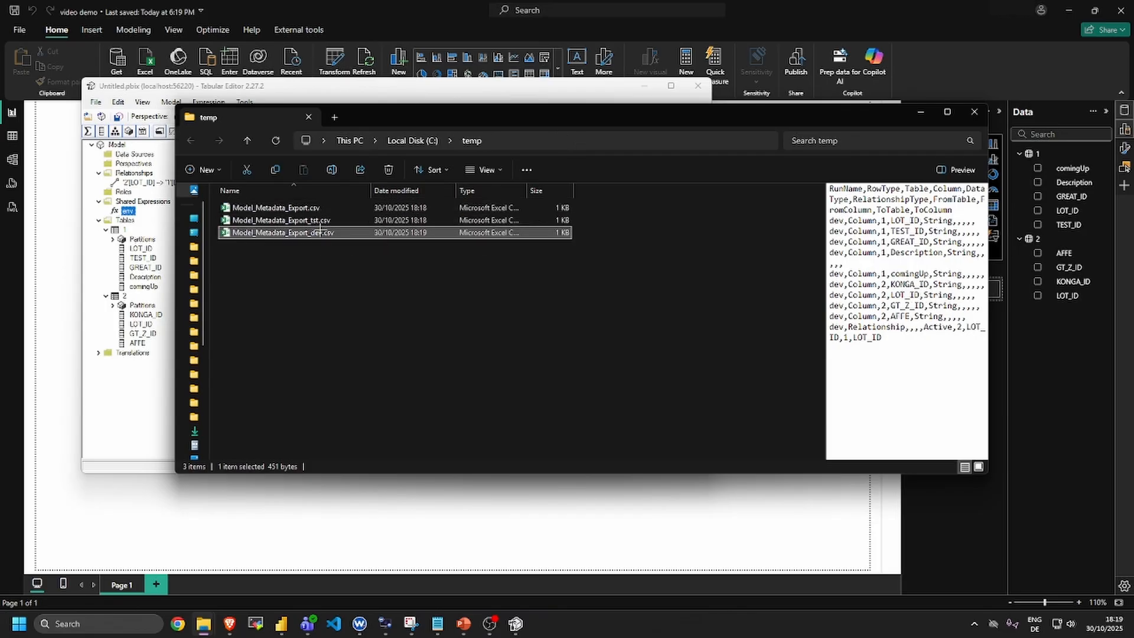
pyautogui.click(319, 220)
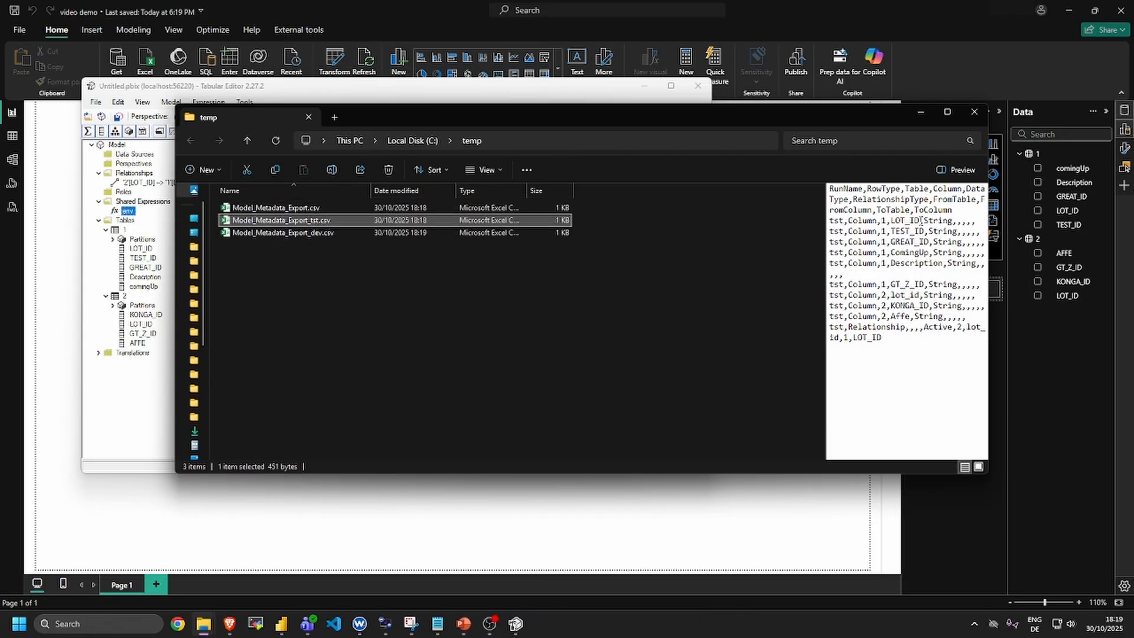
pyautogui.click(352, 232)
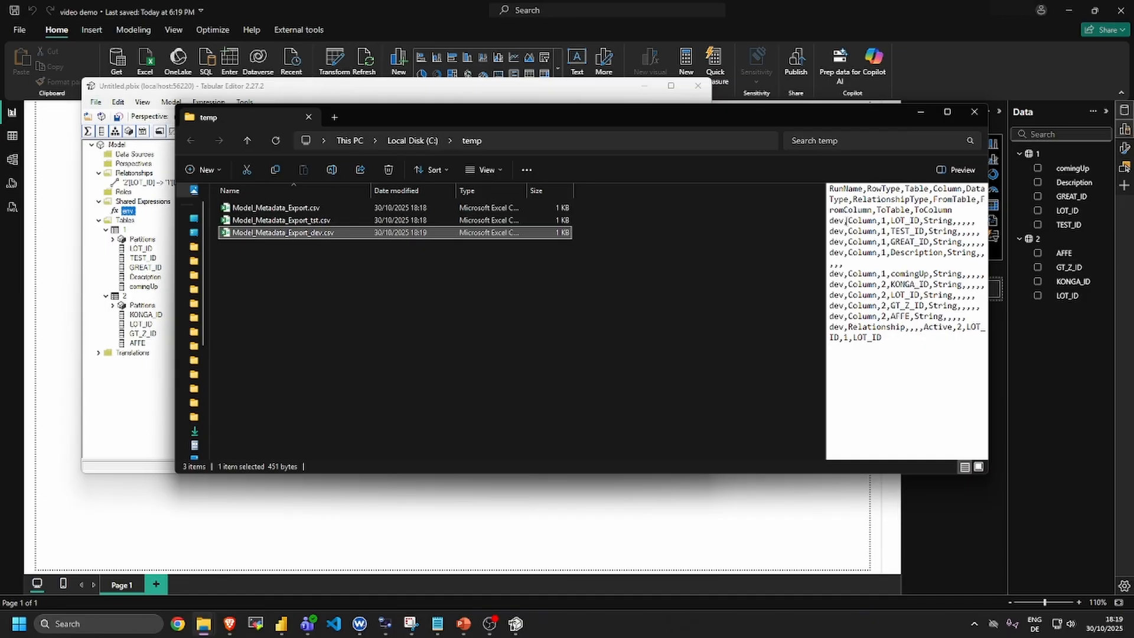
# - Open Model_Metadata_Export_tst.csv and Model_Metadata_Export_dev.csv from the temp folder in Excel
pyautogui.doubleClick(322, 220)
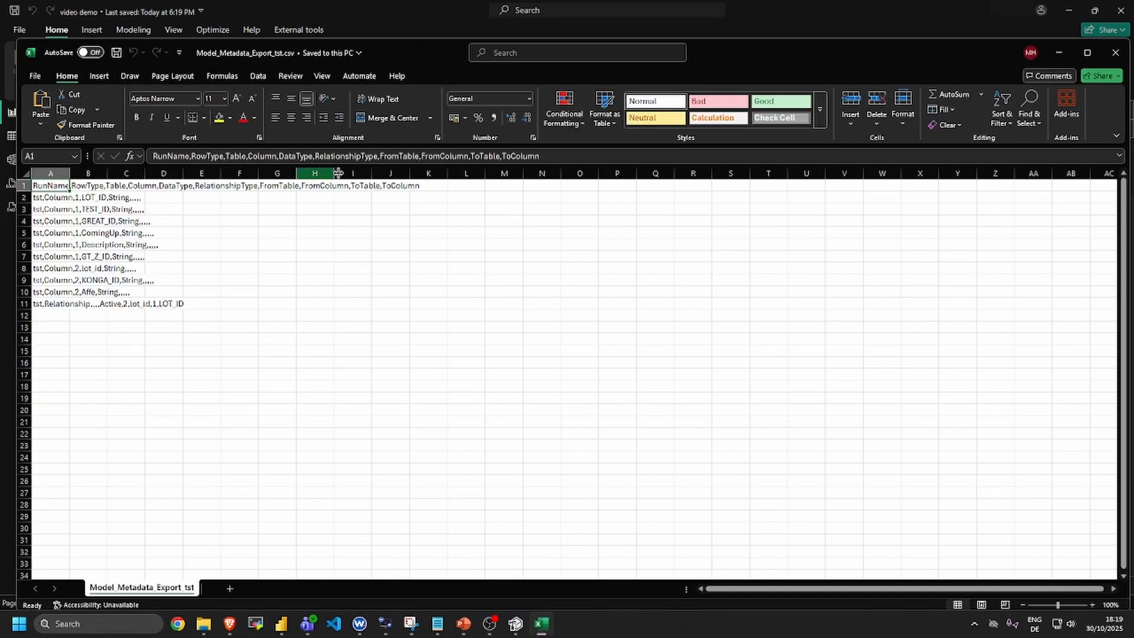
pyautogui.hotkey('alt', 'Tab')
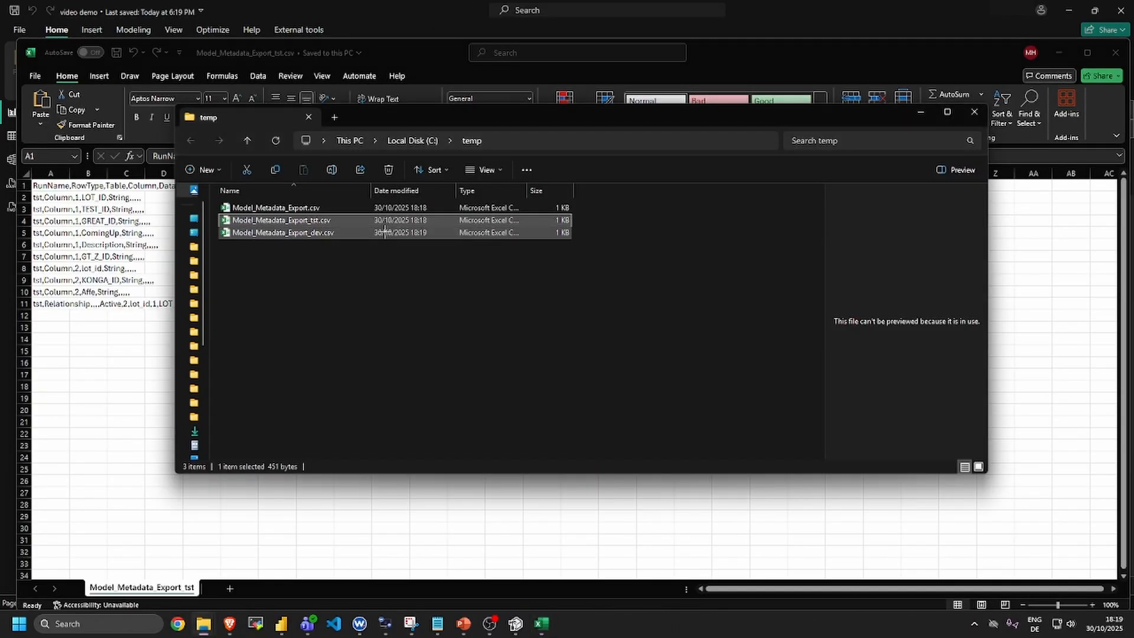
pyautogui.doubleClick(369, 232)
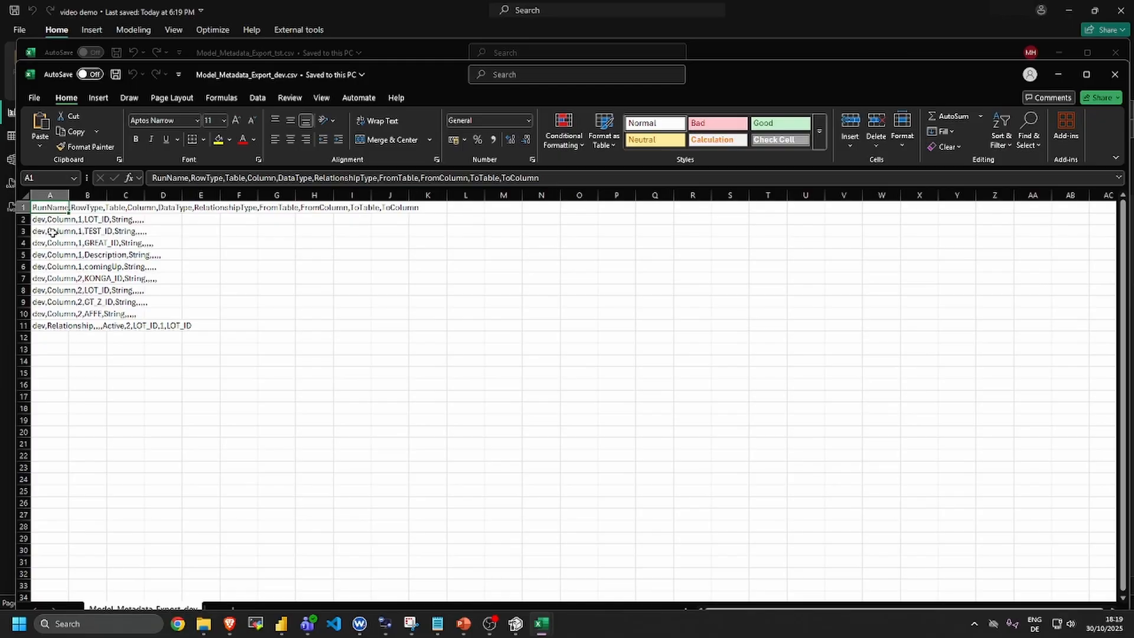
# - Copy rows 1 to 11 of the dev export's column A into the tst export sheet, starting at cell B1
pyautogui.keyDown('shift'); pyautogui.click(62, 325); pyautogui.keyUp('shift')
pyautogui.hotkey('ctrl', 'c')
pyautogui.click(371, 52)
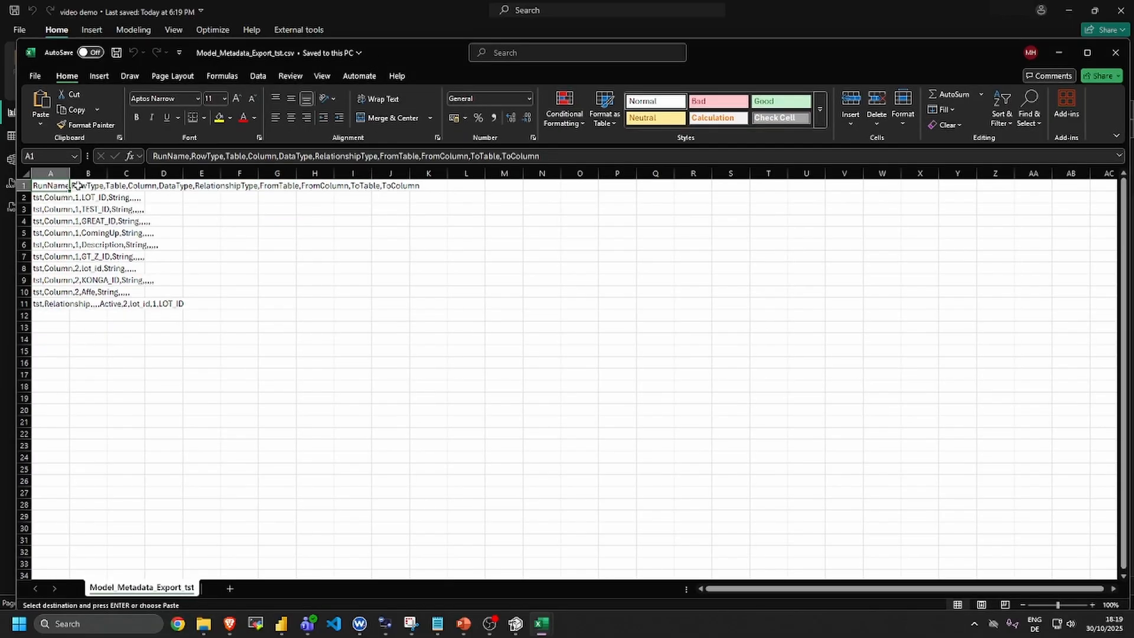
pyautogui.click(88, 185)
pyautogui.hotkey('ctrl', 'v')
# - Try to split columns A and B of the tst export sheet together with Text to Columns, then select only column A
pyautogui.moveTo(49, 173); pyautogui.dragTo(92, 174)
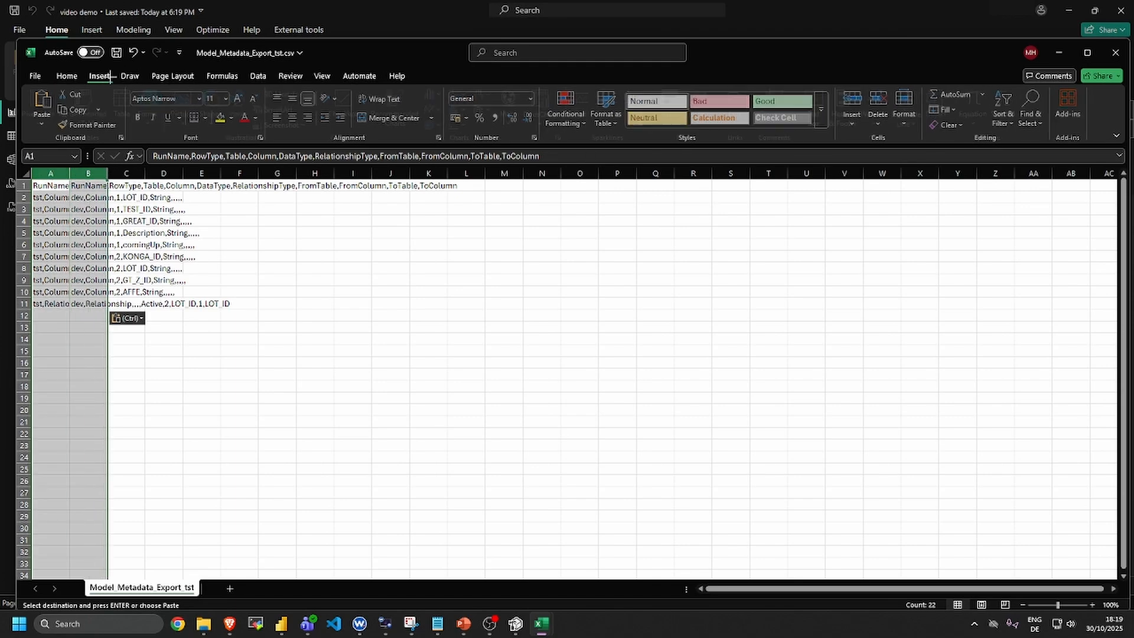
pyautogui.click(100, 76)
pyautogui.click(248, 79)
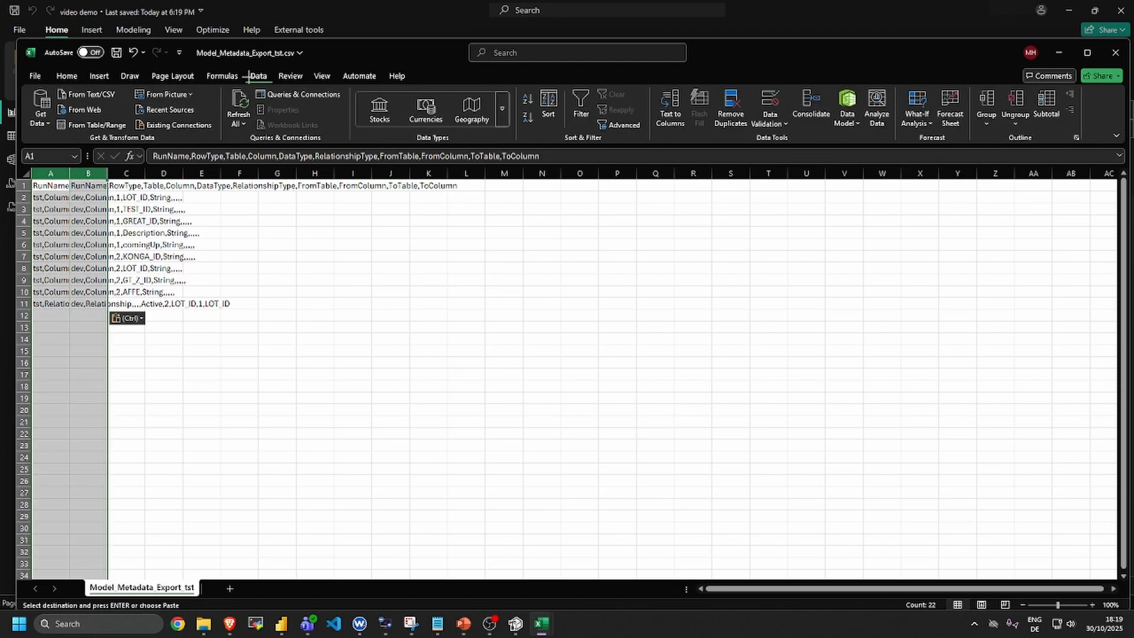
pyautogui.click(670, 112)
pyautogui.click(571, 344)
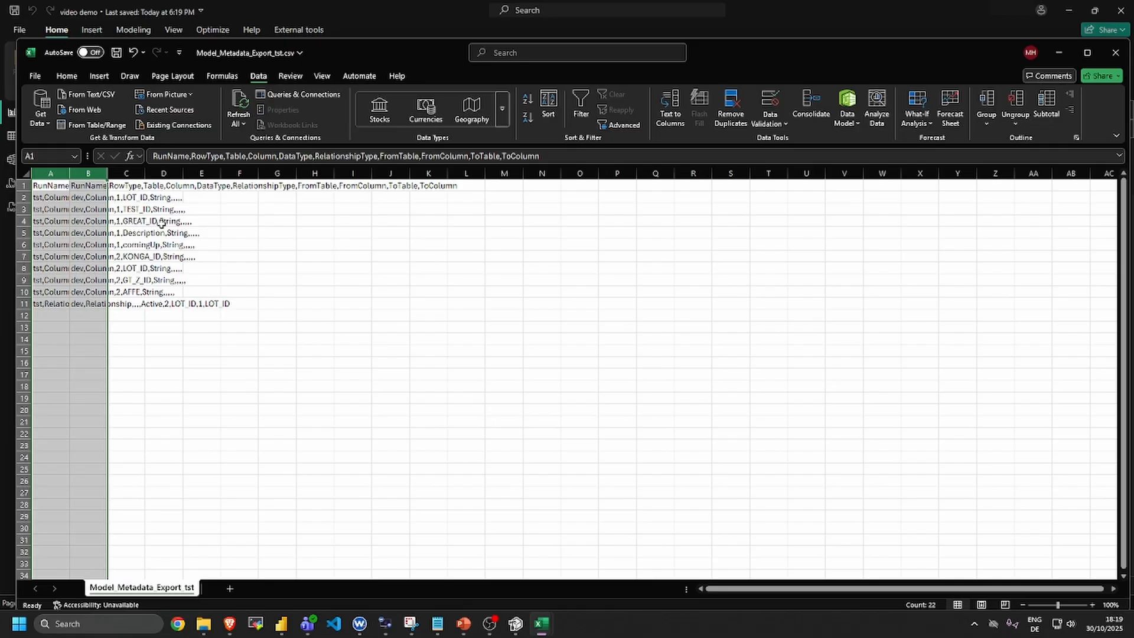
pyautogui.click(51, 173)
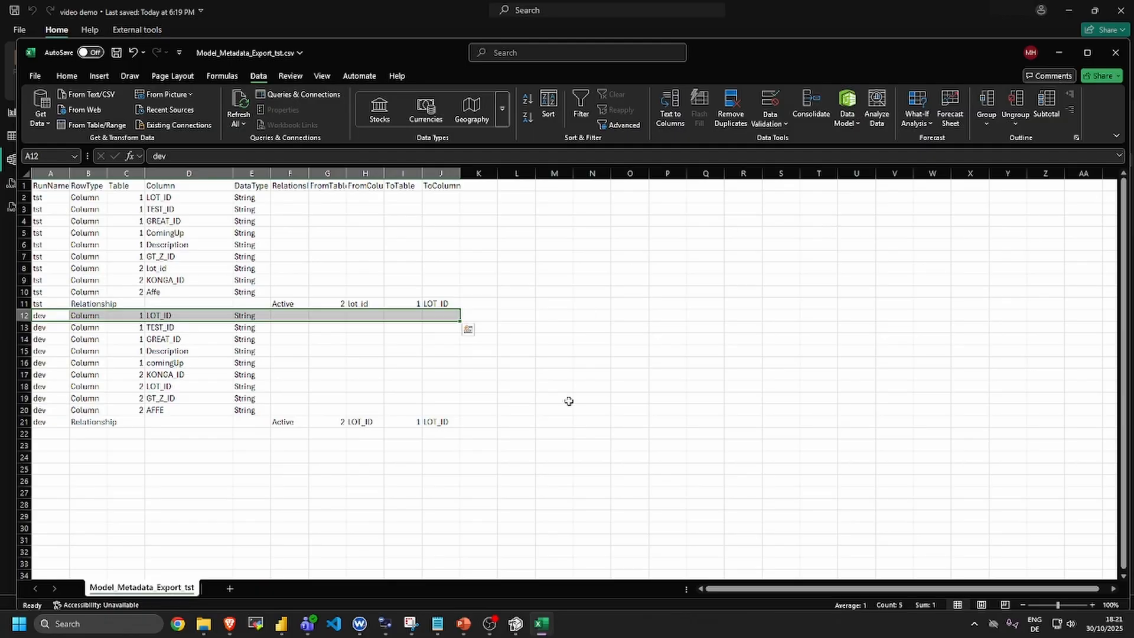
# - Switch to presentation.pptx in PowerPoint, play the slide show from the beginning, and exit back to the thank-you slide
pyautogui.click(463, 624)
pyautogui.click(117, 449)
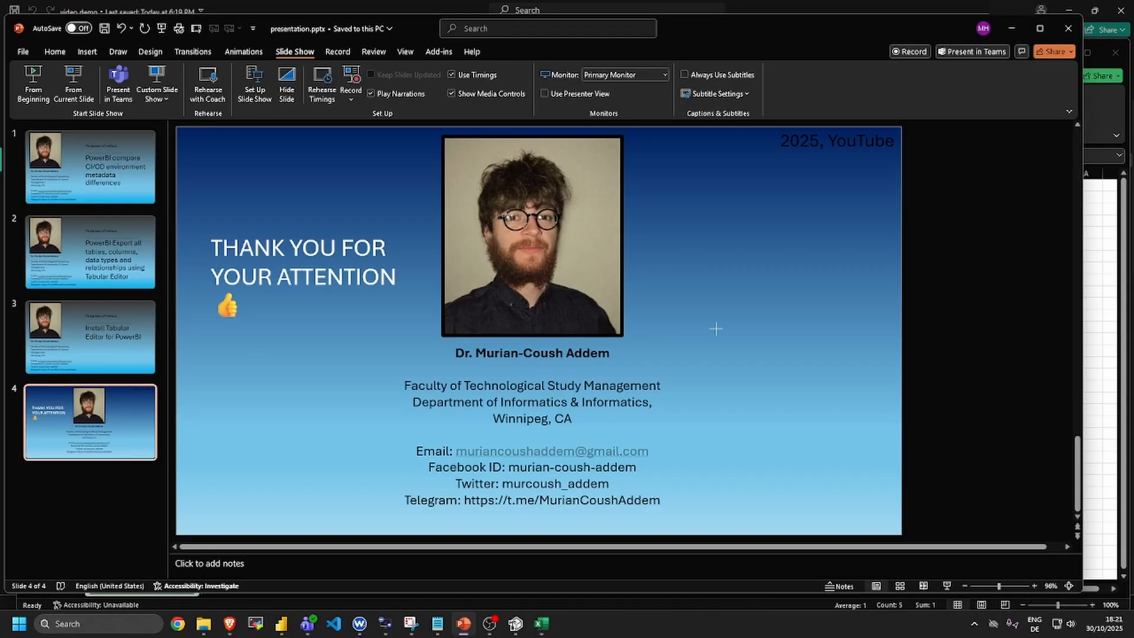
pyautogui.press('F5')
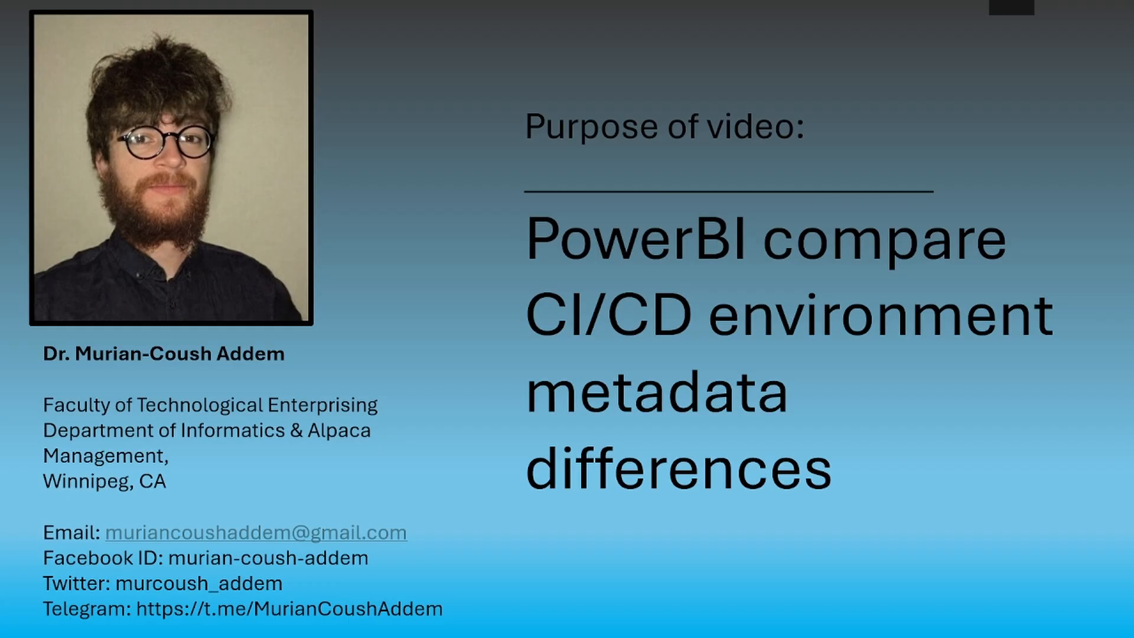
pyautogui.press('Escape')
pyautogui.click(16, 446)
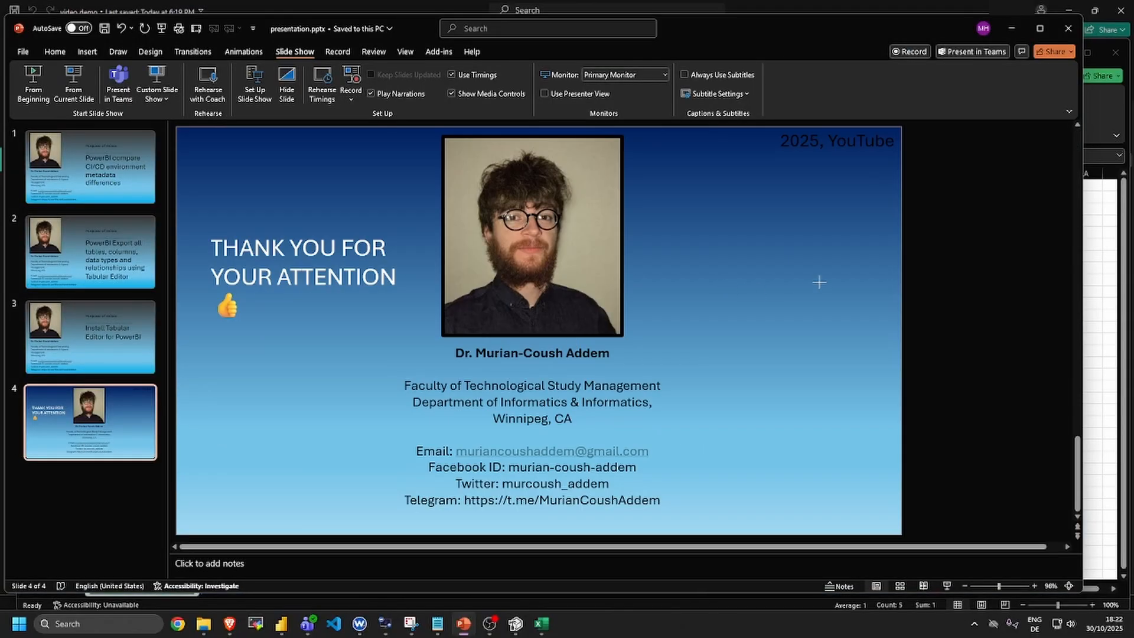